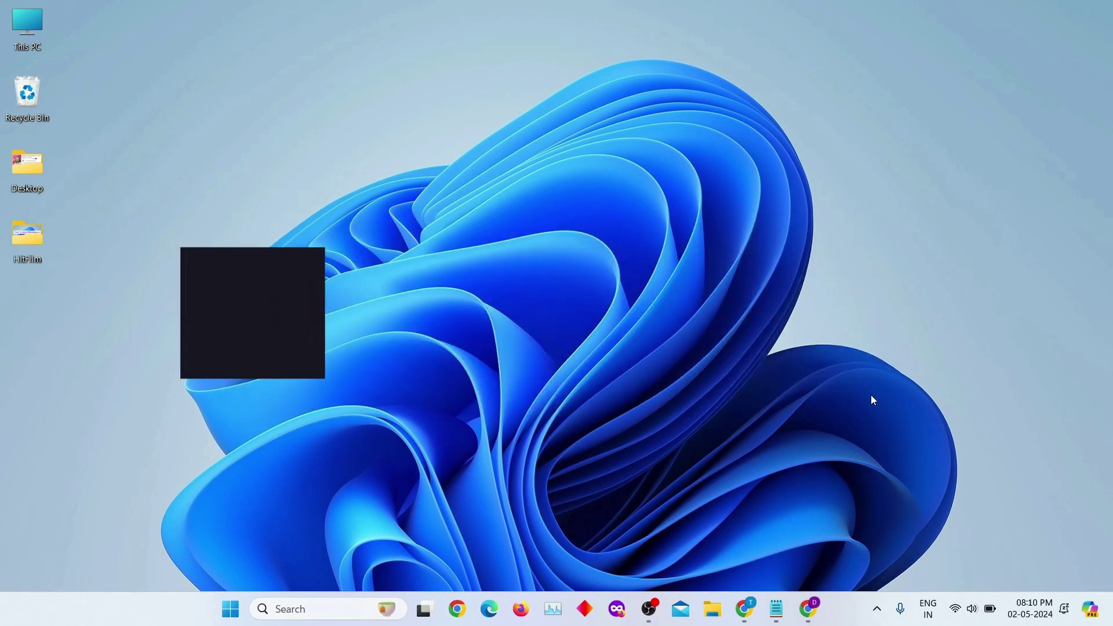
- Open Gmail and compose a new draft with the subject 'Mail Merge With Attachments'
click(810, 610)
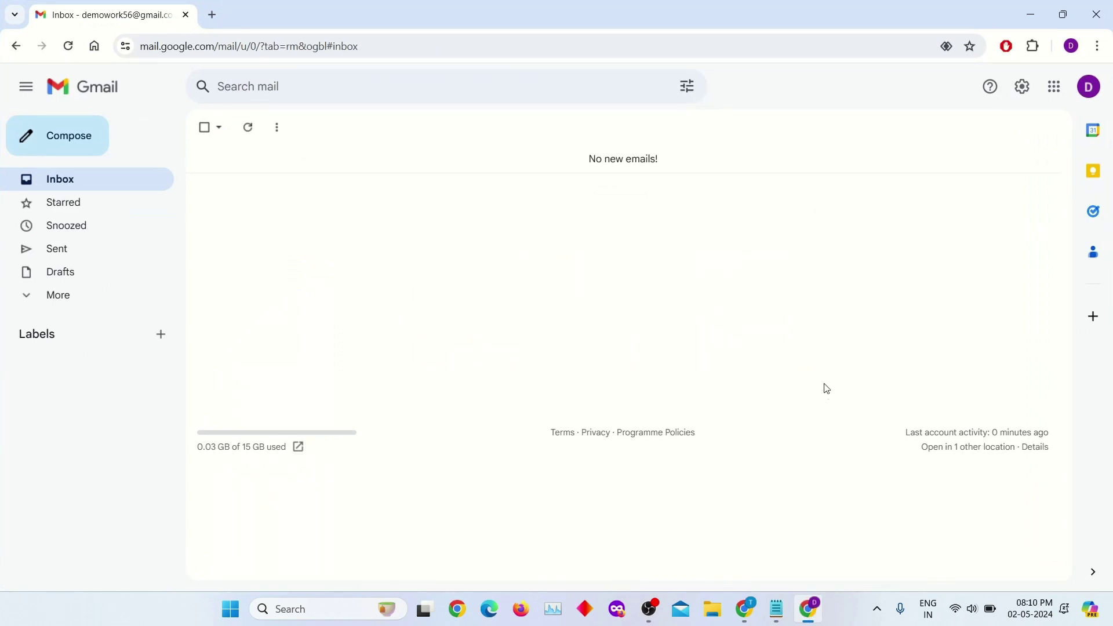
click(74, 157)
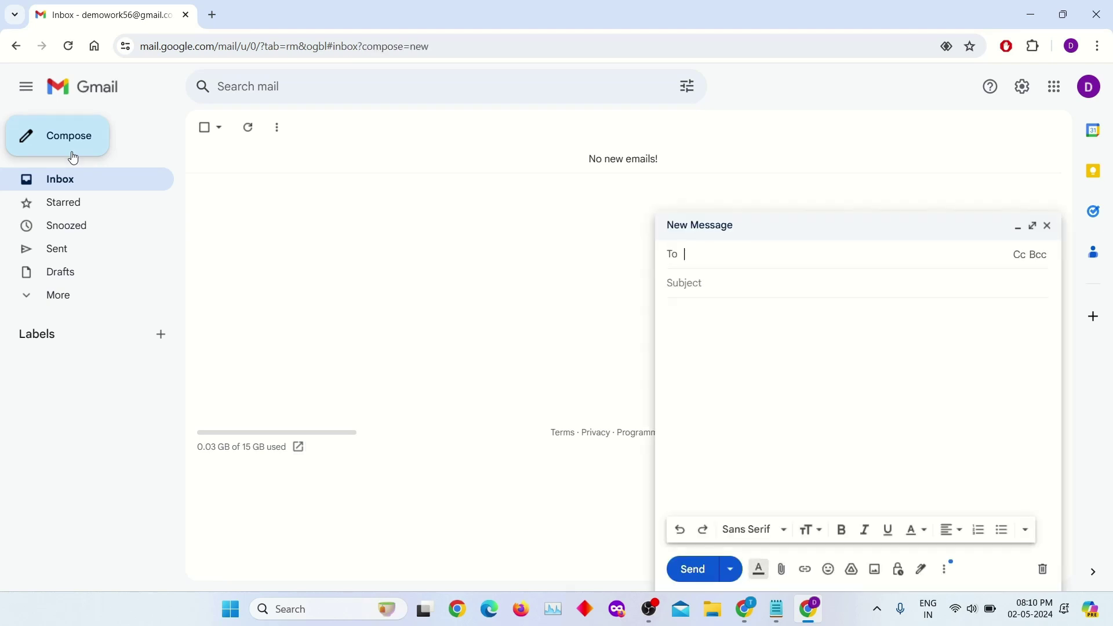
click(810, 288)
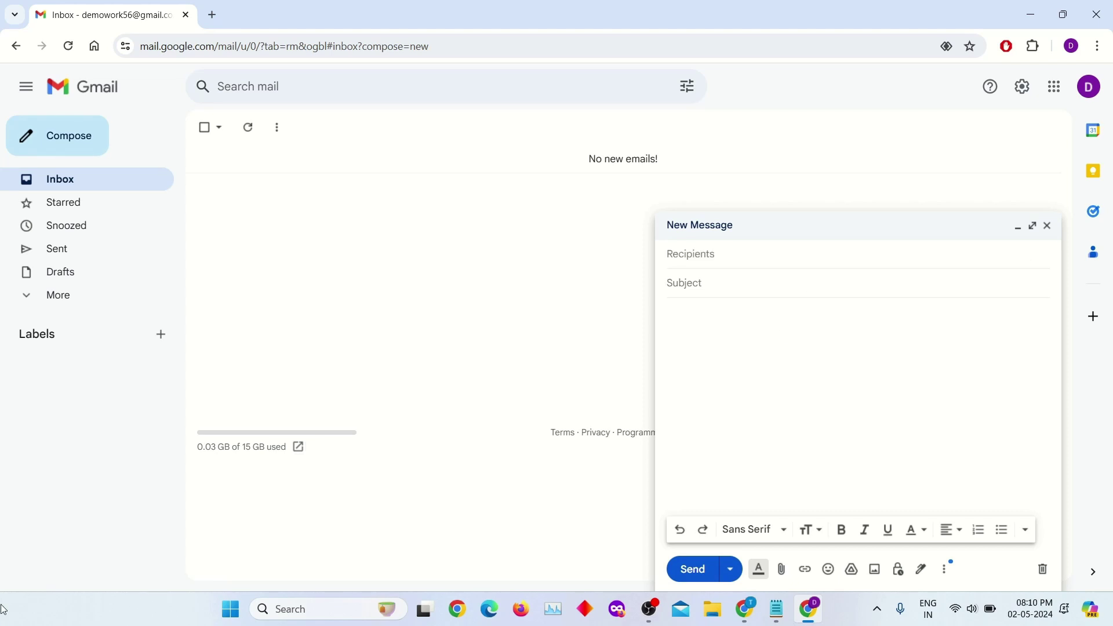
text(M)
key(BackSpace)
text(Mai)
text(men)
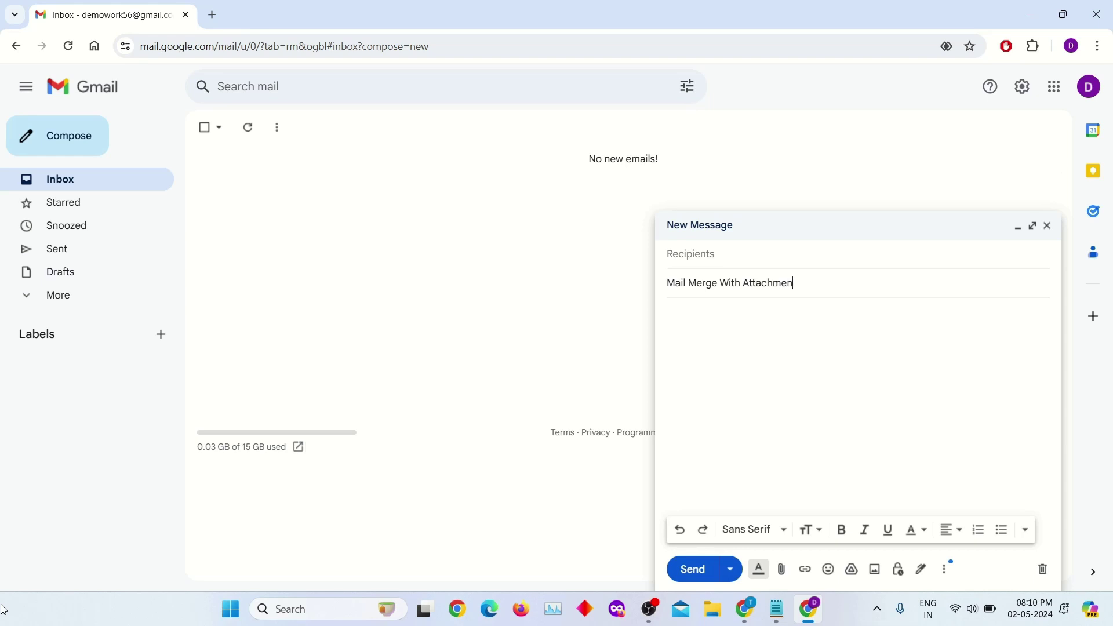
text(ts)
click(837, 368)
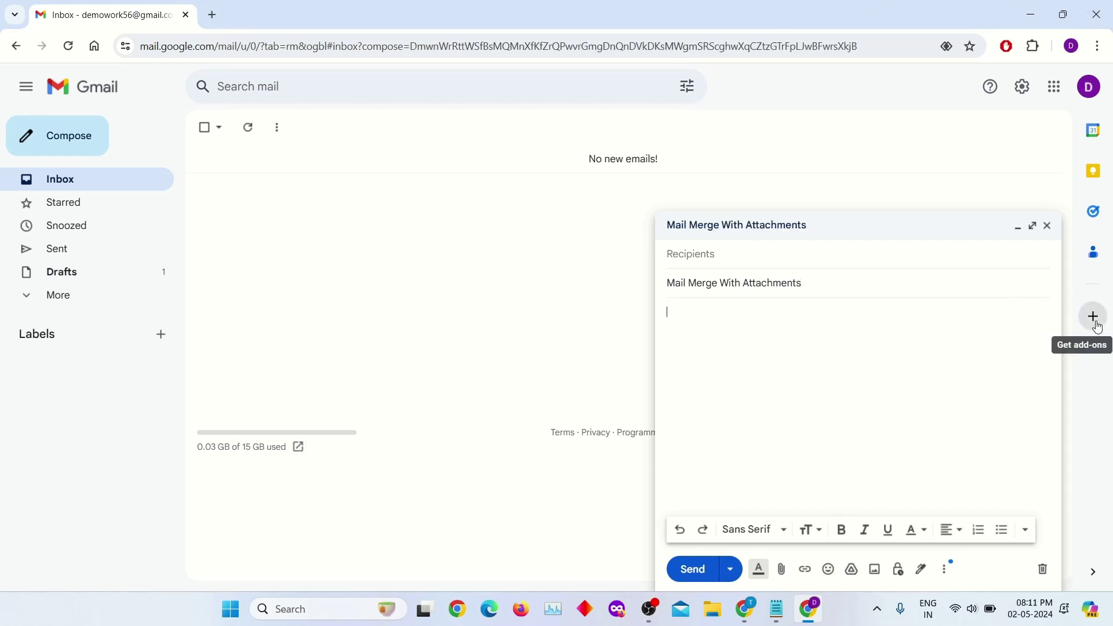
- Launch Google Sheets from the Google apps list and create a blank spreadsheet
click(1055, 92)
scroll(1044, 249, down, 5)
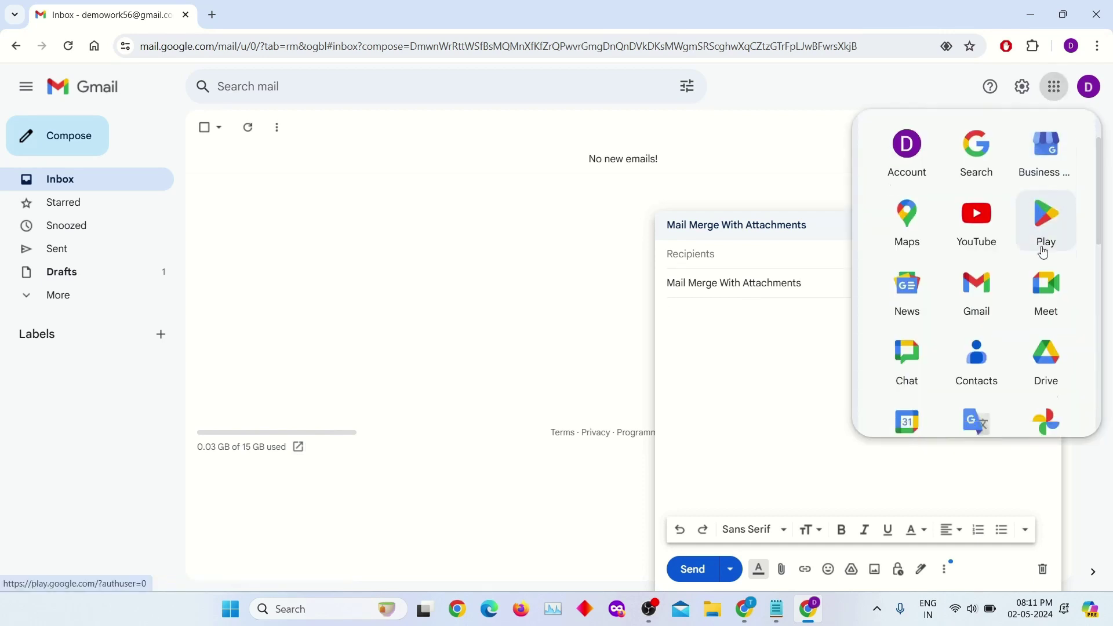
scroll(1041, 285, down, 1)
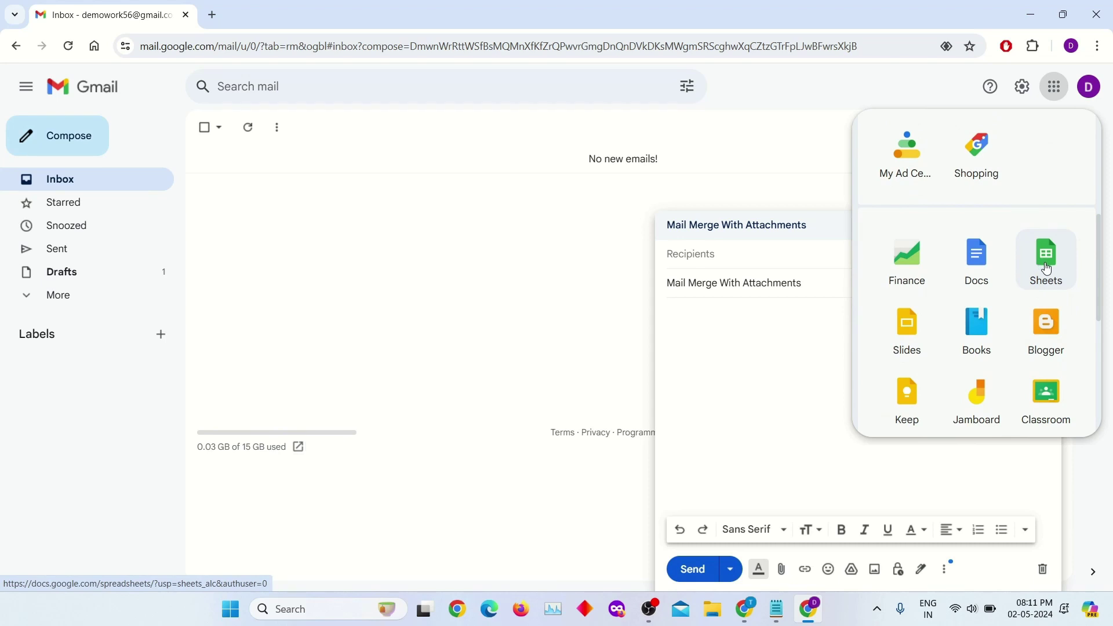
click(1047, 265)
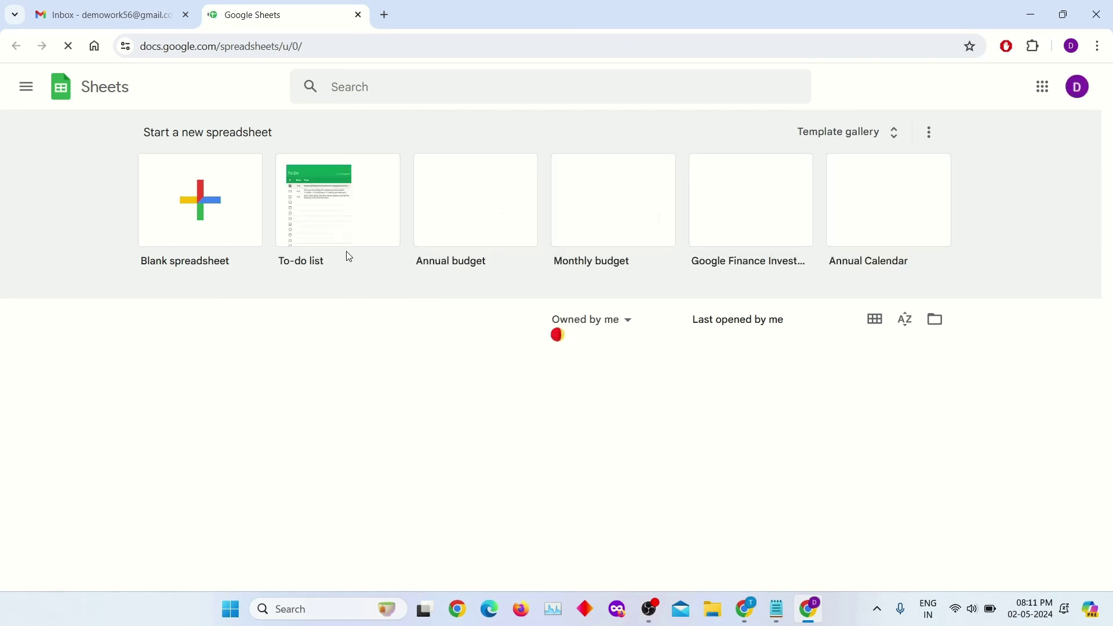
click(238, 215)
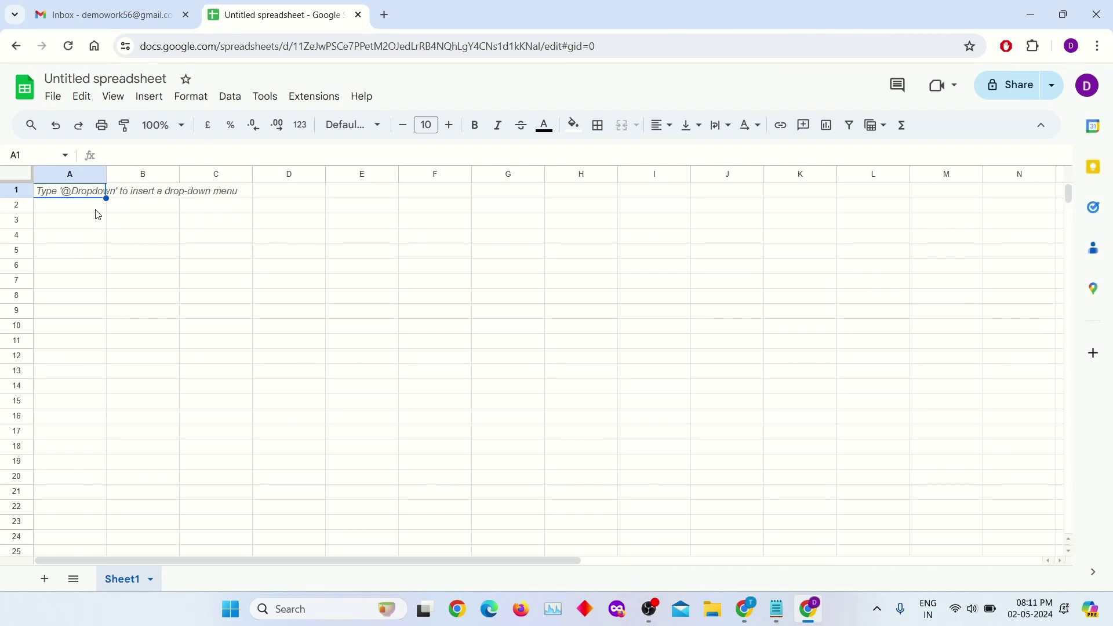
- Enter headers first_name, last_name, email, attachment and merge status into A1:E1
text(first)
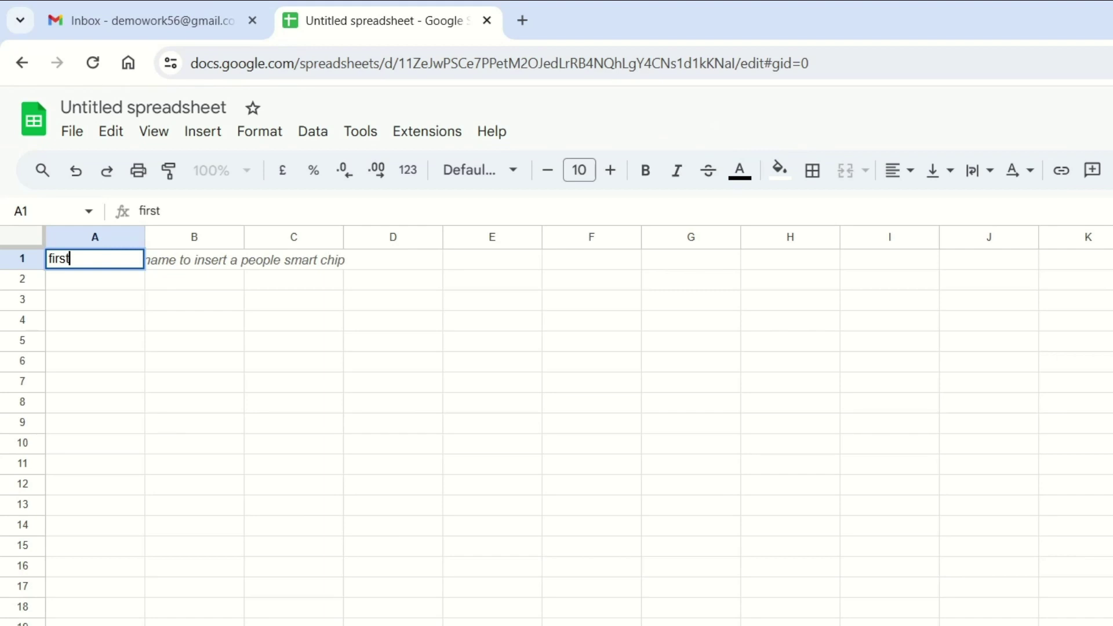
text(_name)
key(Tab)
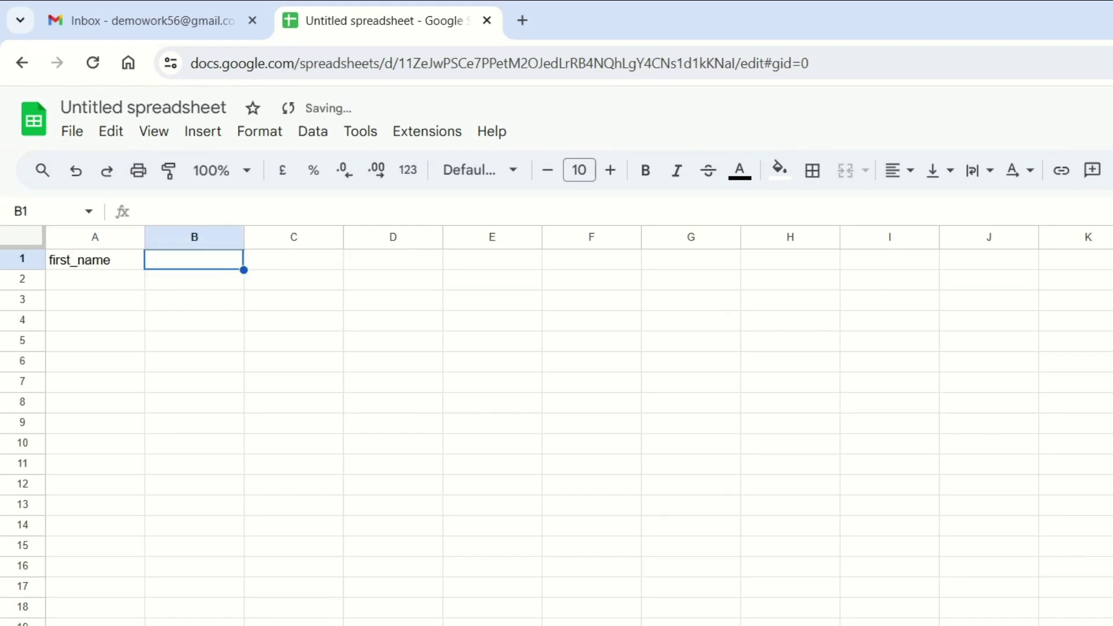
text(last_name)
key(Tab)
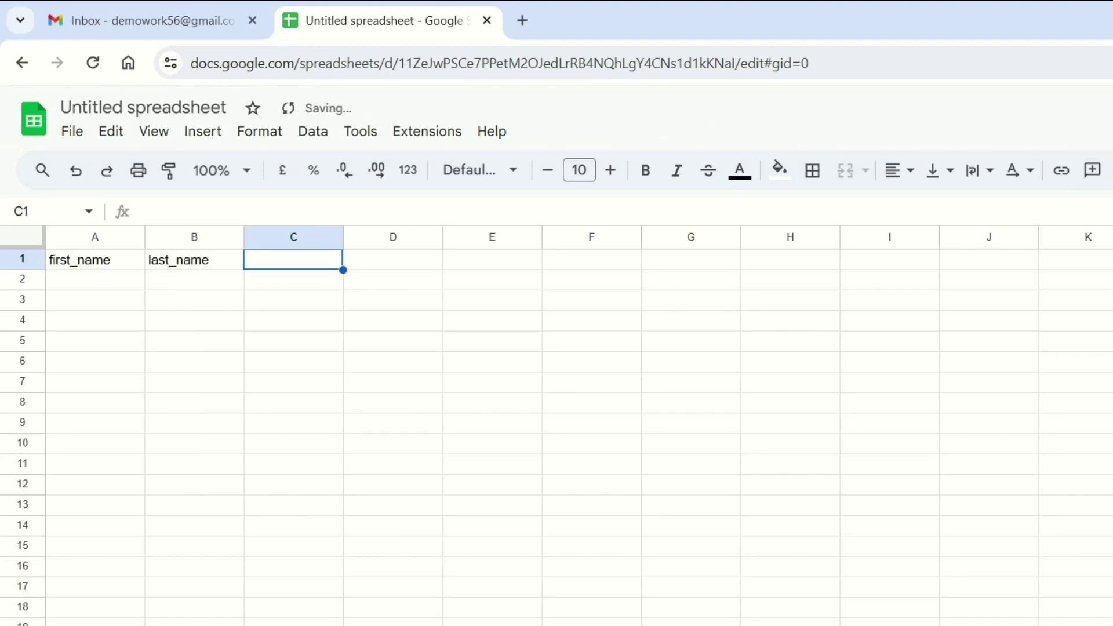
text(email)
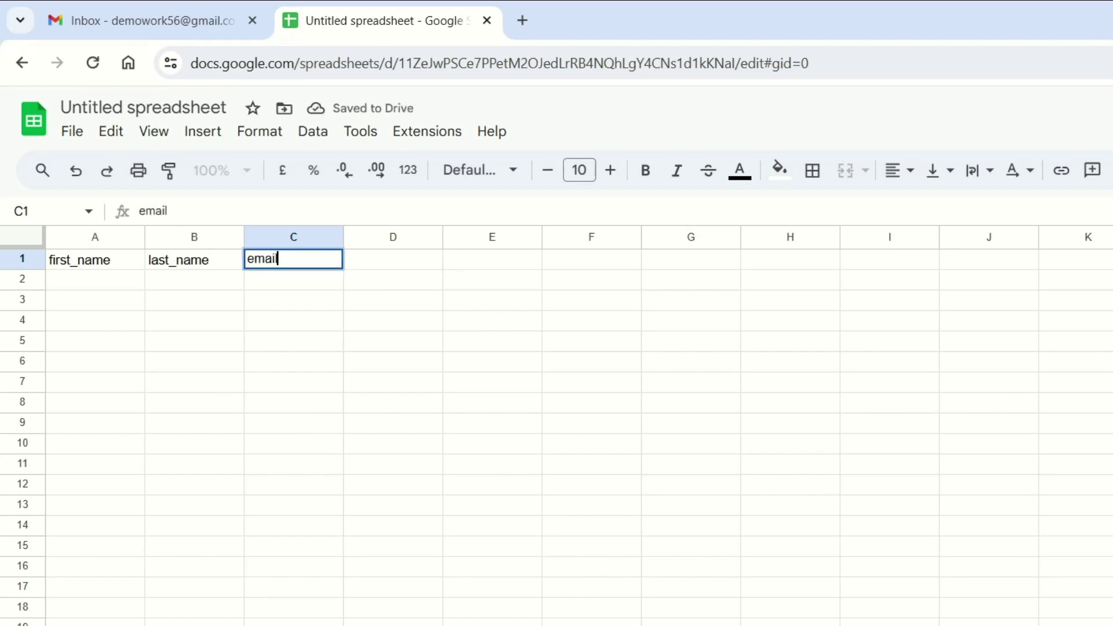
key(Tab)
text(attachment)
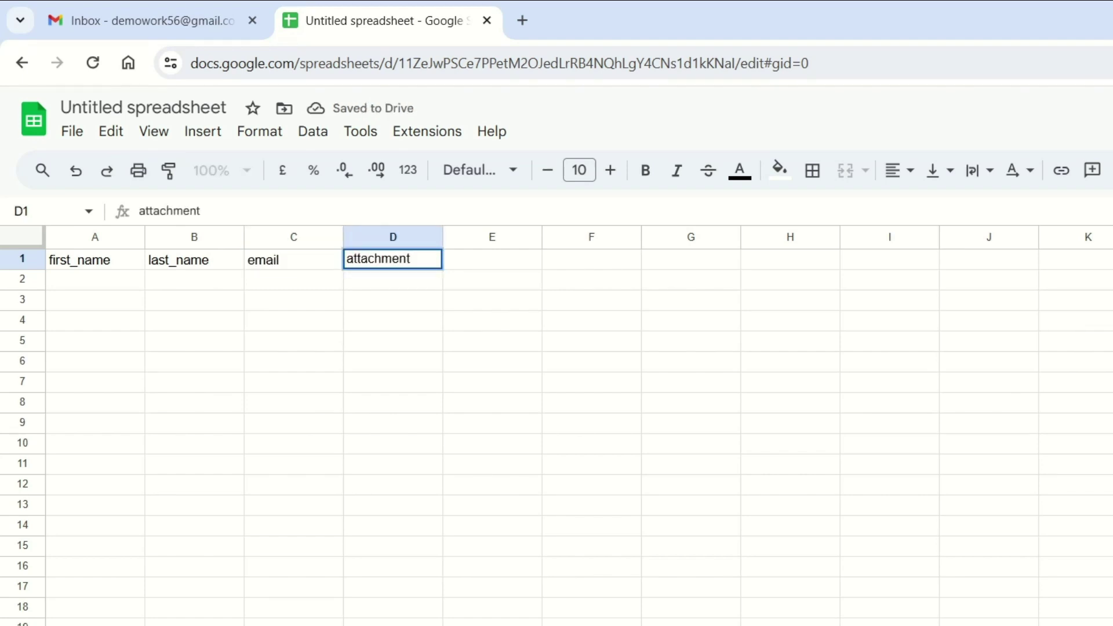
key(Tab)
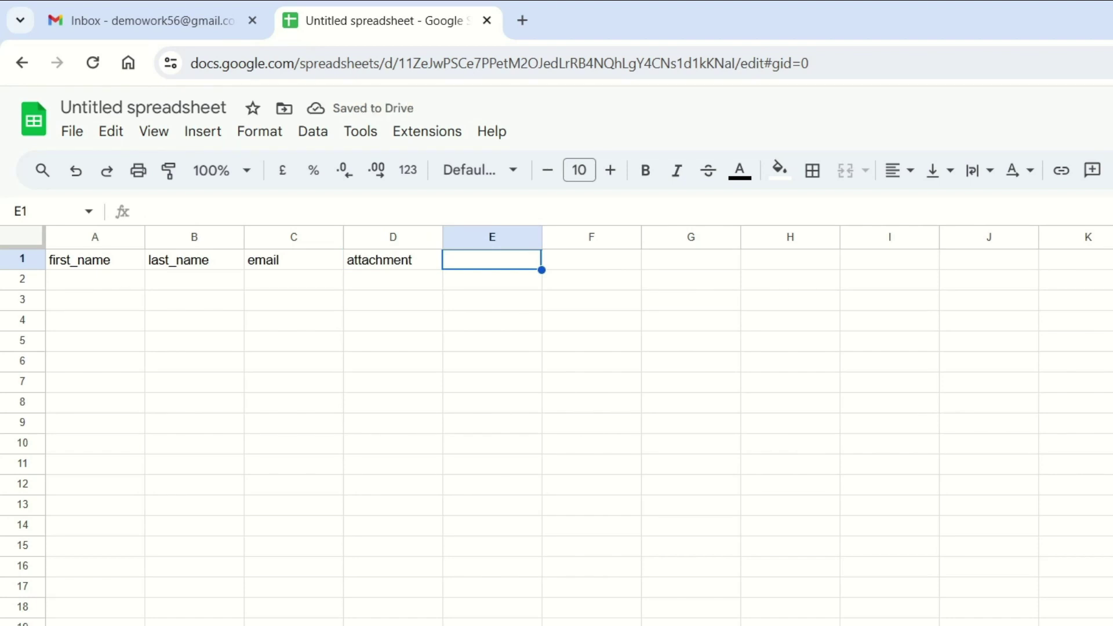
text(merge)
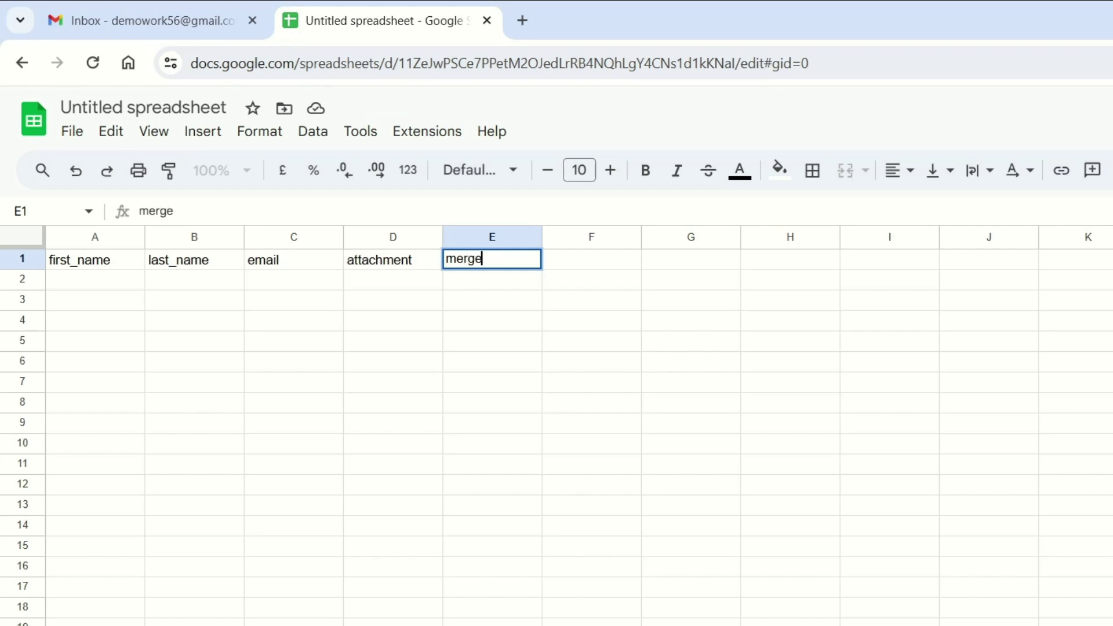
text( status)
key(Return)
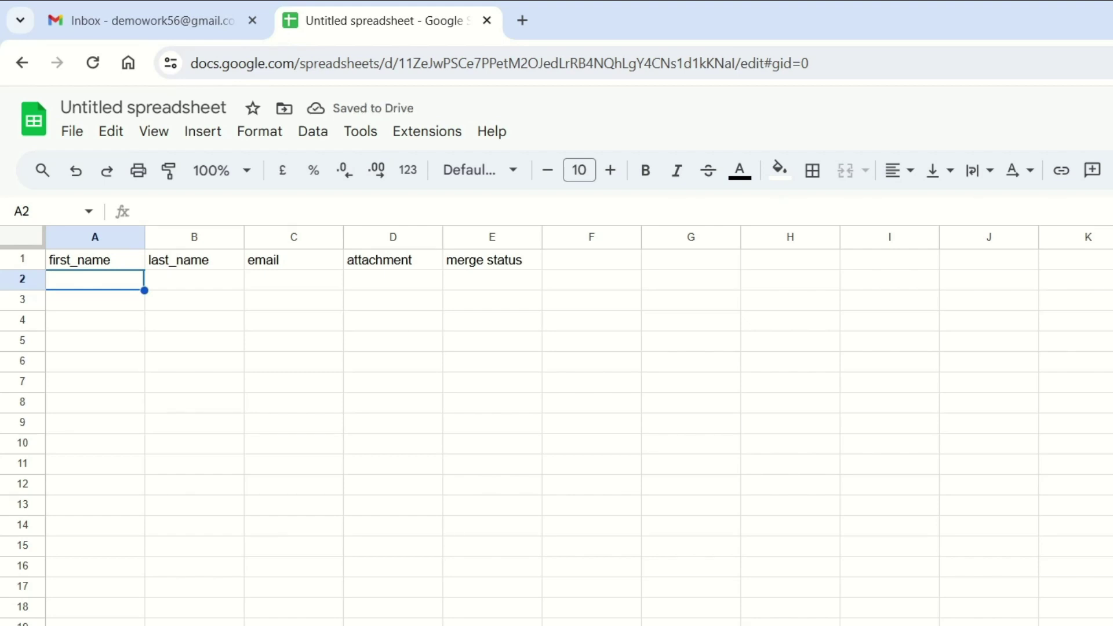
- Enter the first recipient's first name, last name and e-mail address in row 2
text(tech)
key(Tab)
text(chimp)
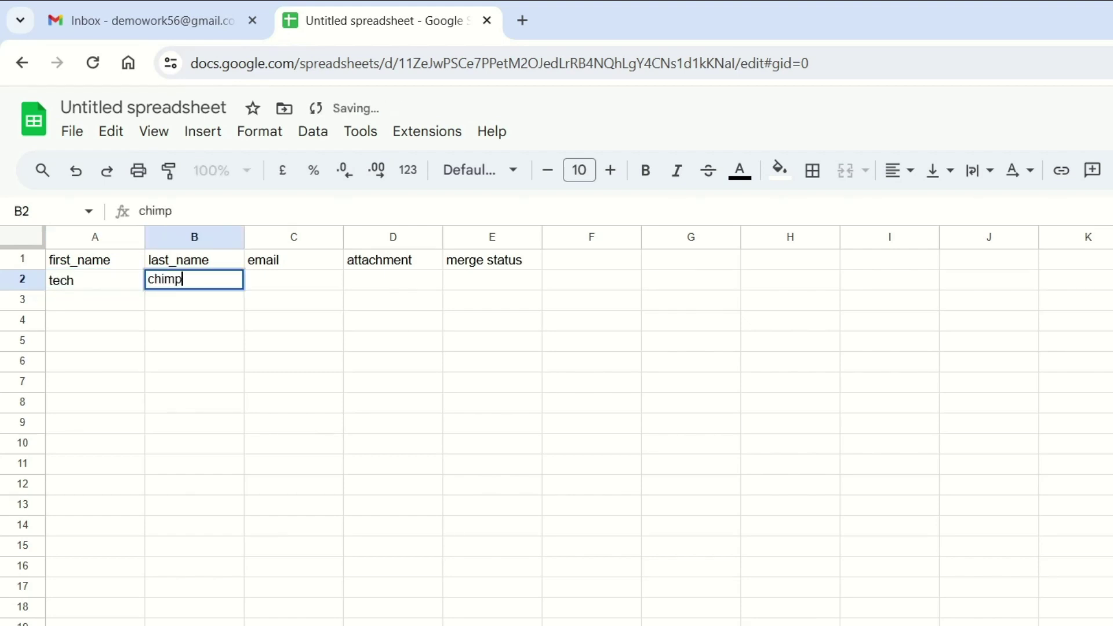
key(Tab)
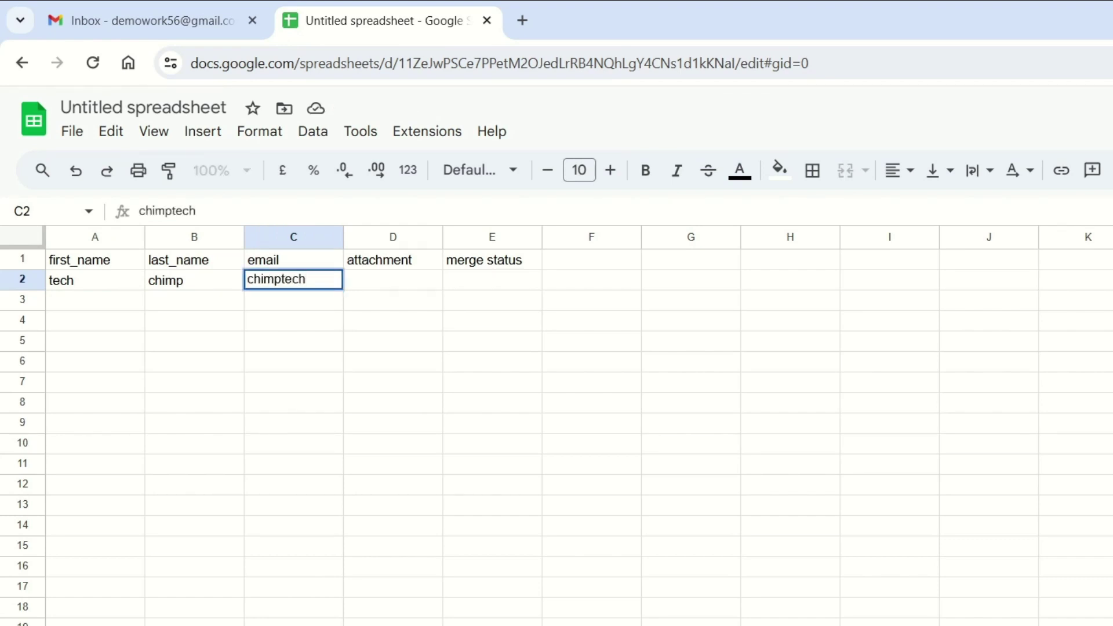
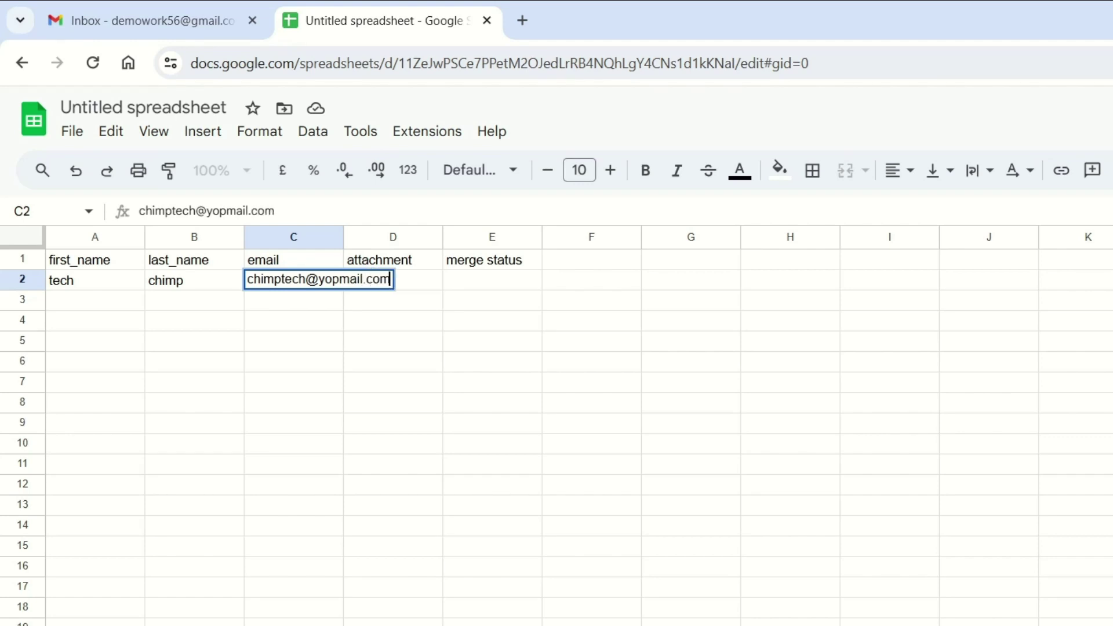
click(97, 311)
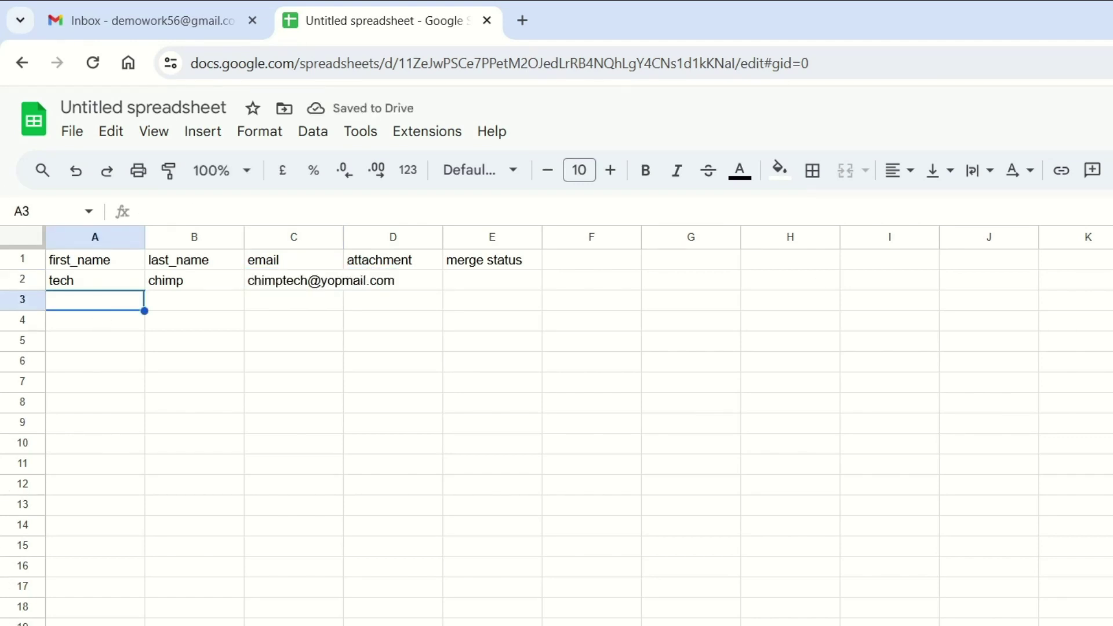
- Enter the second recipient's first name, last name and e-mail address in row 3
key(Tab)
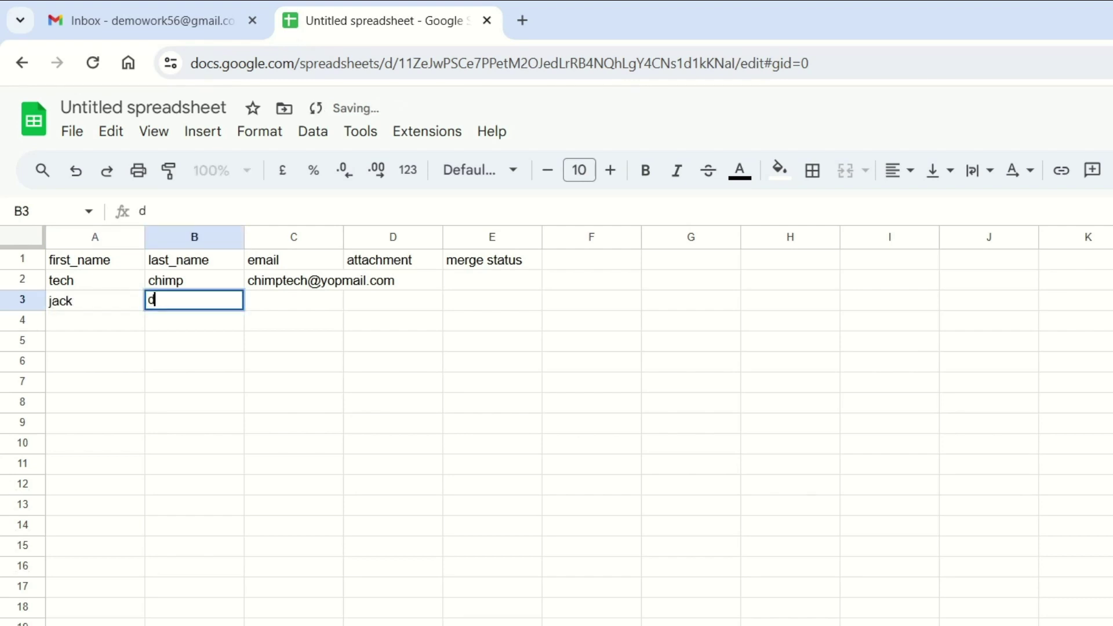
key(Tab)
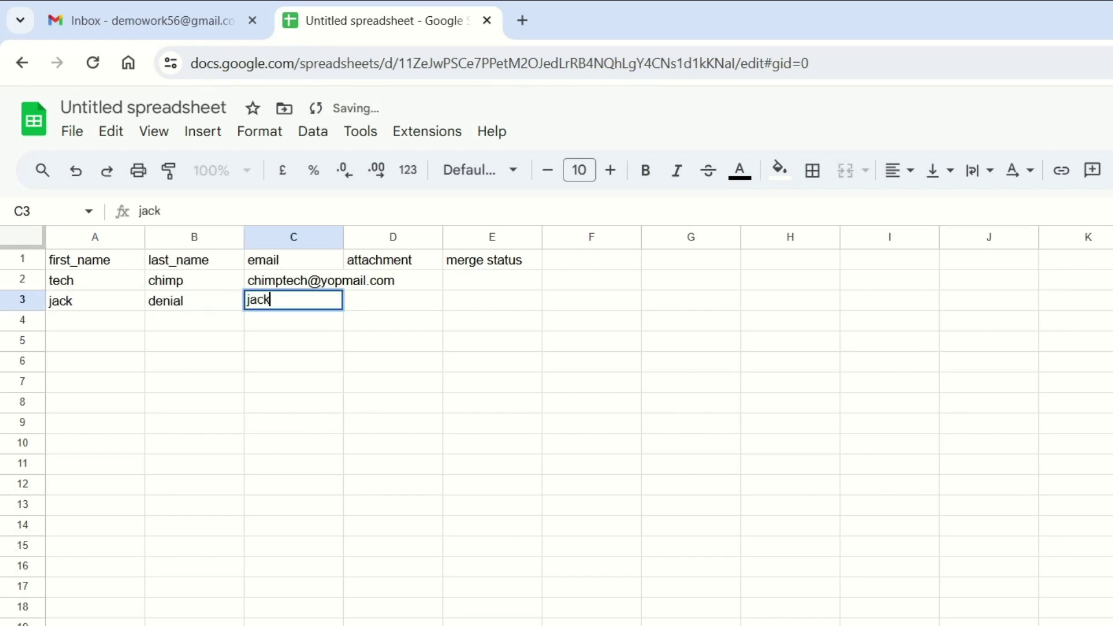
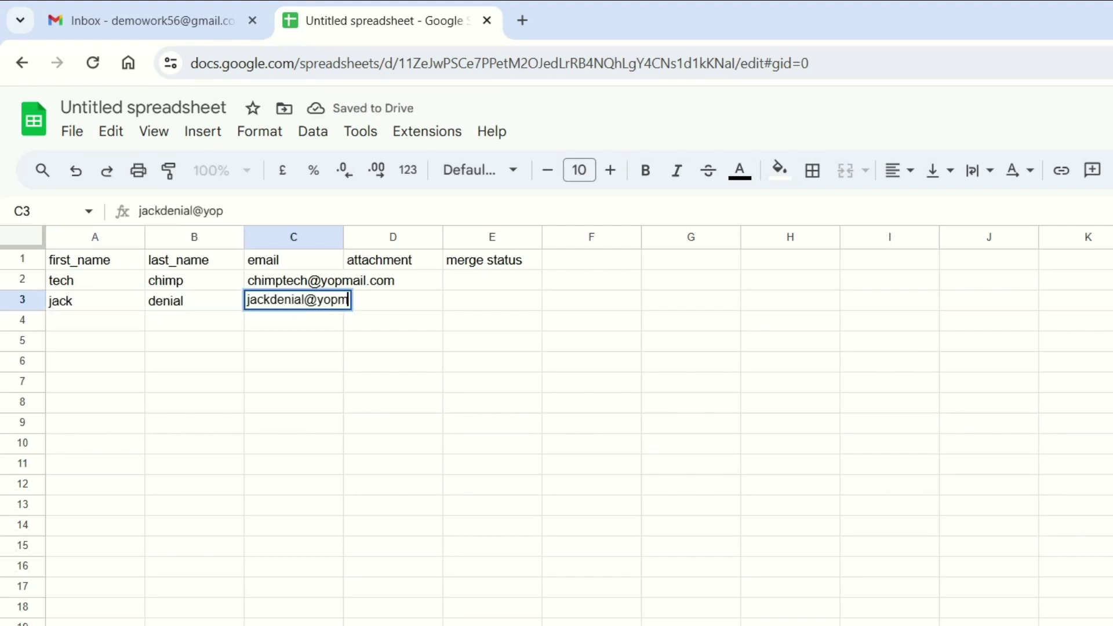
key(Return)
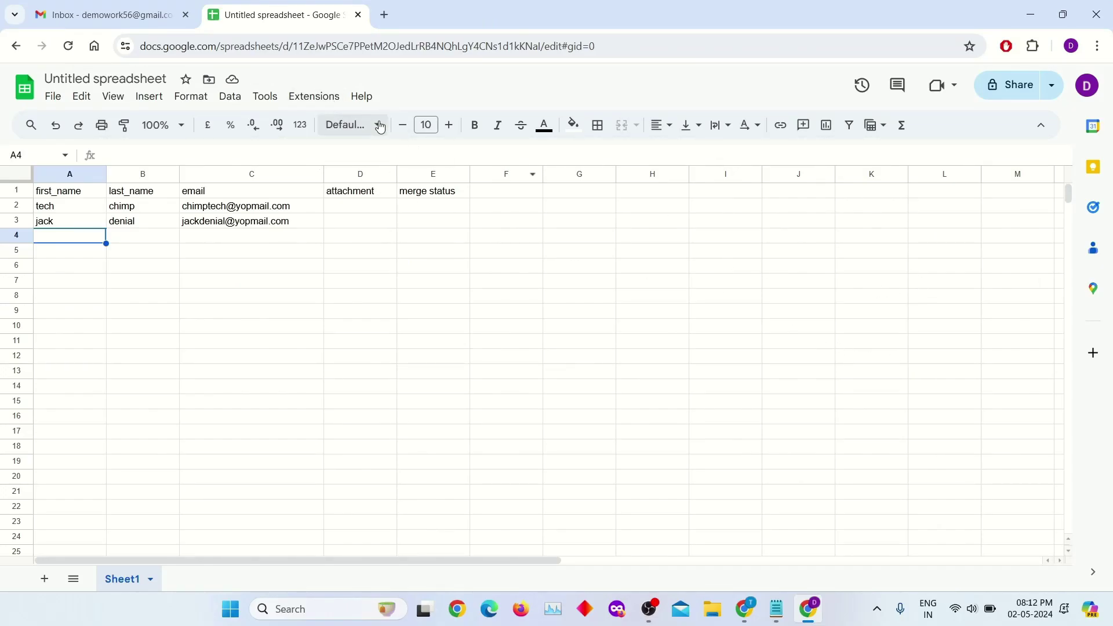
- Search the Workspace Marketplace for 'mergo mail merge' and open the Mergo mail merge listing
click(312, 99)
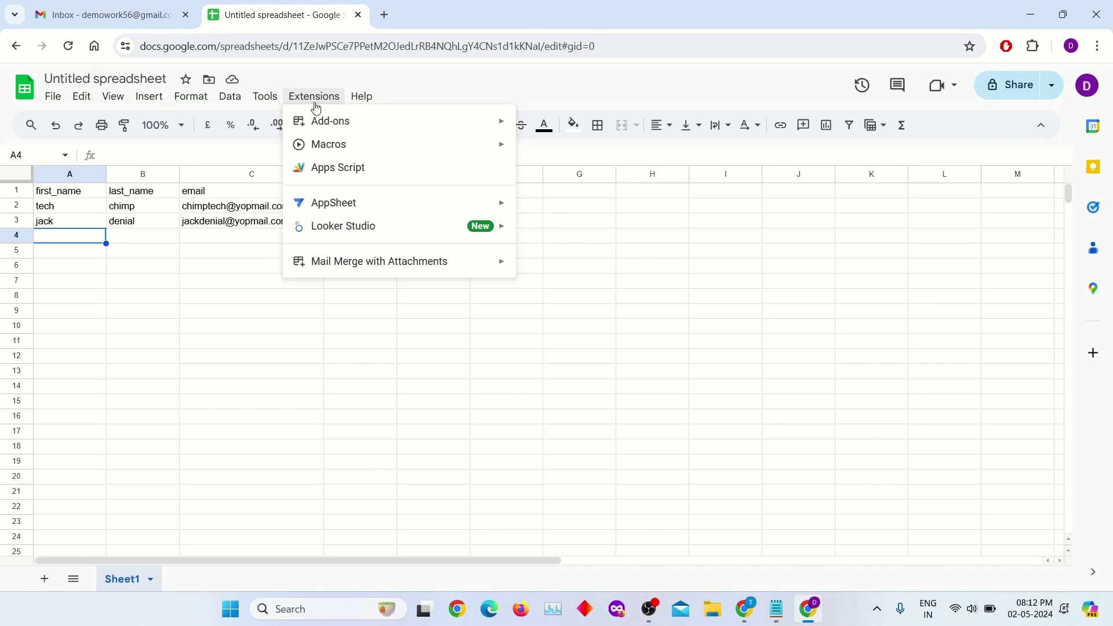
mouse_move(325, 118)
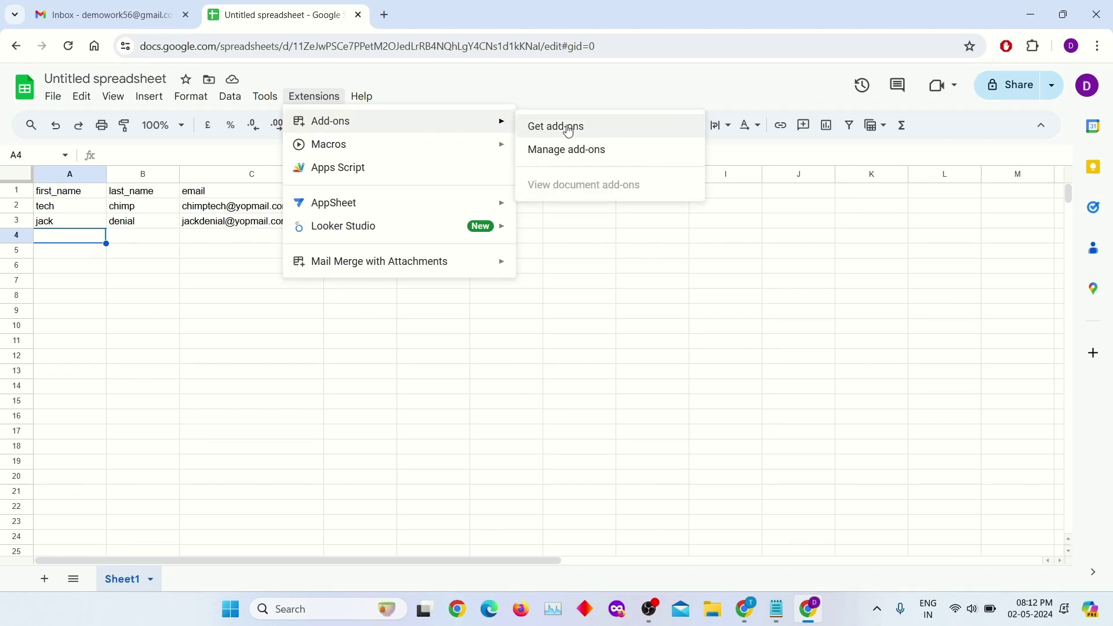
click(570, 133)
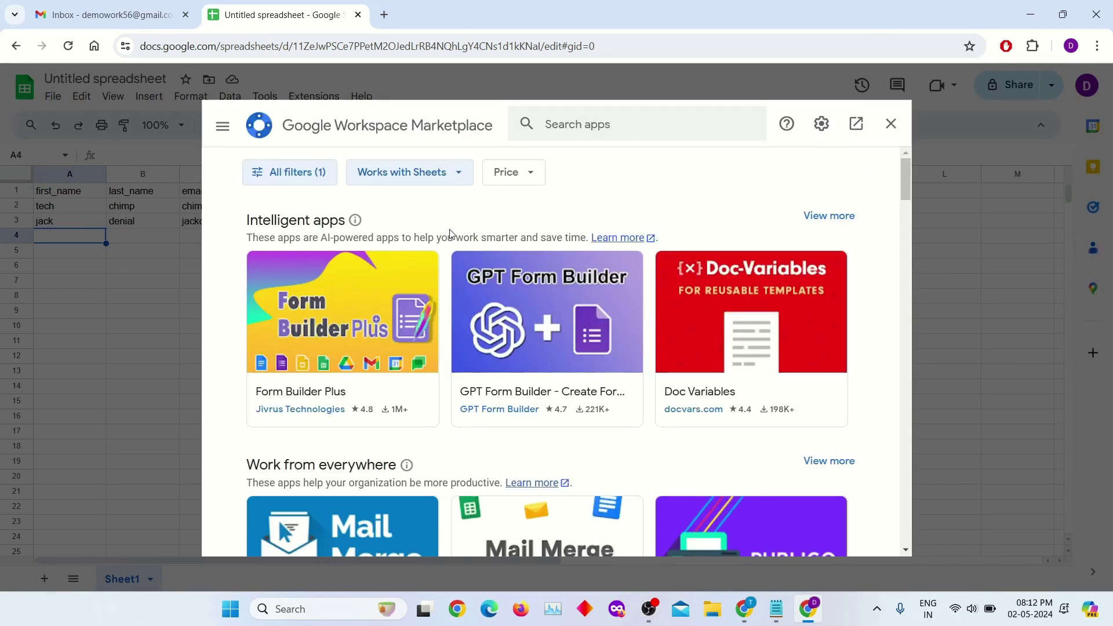
click(574, 113)
text(me)
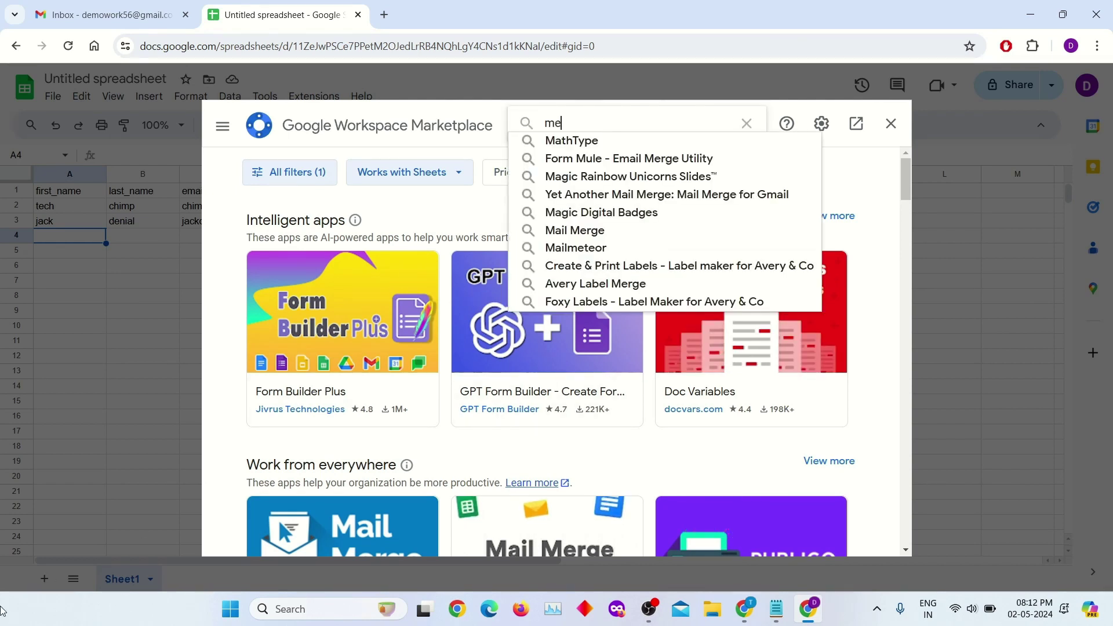
text(rgo)
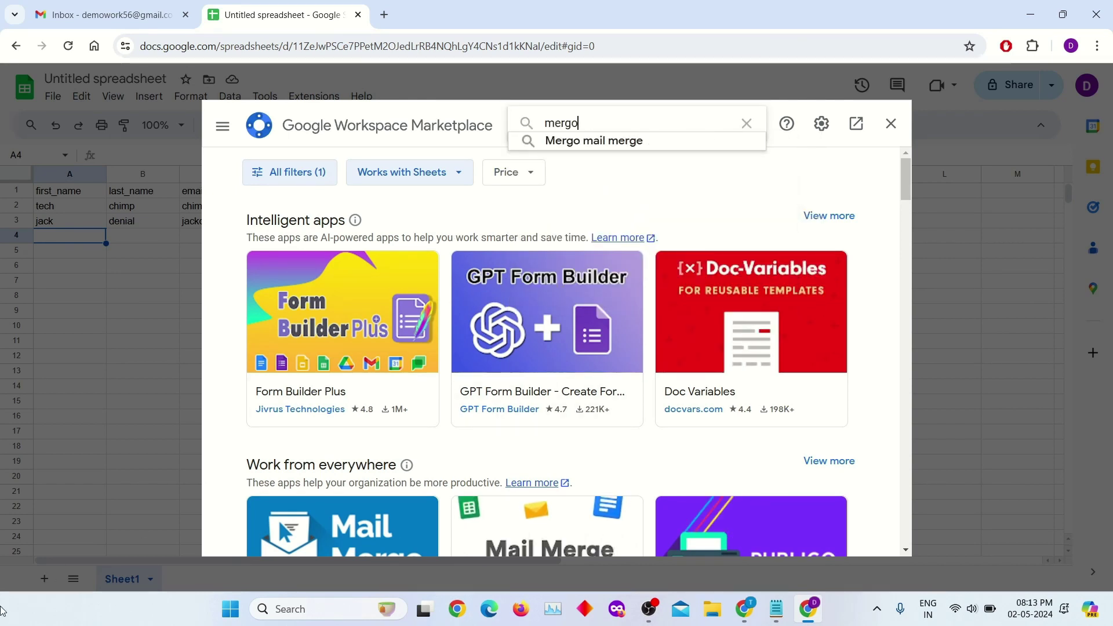
text( mail )
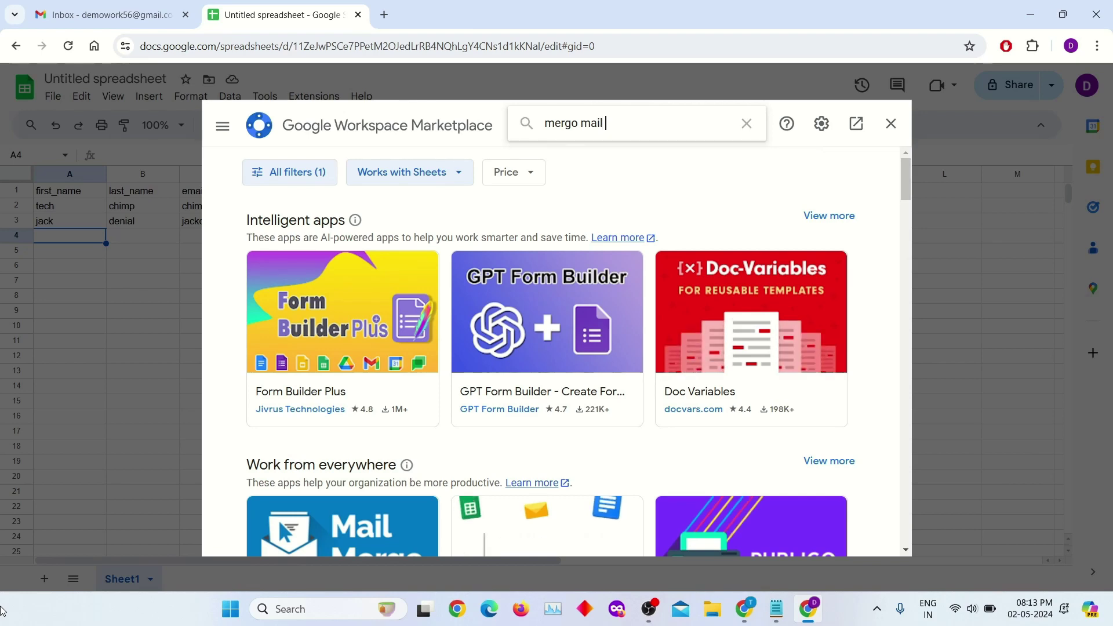
text(merge)
key(Return)
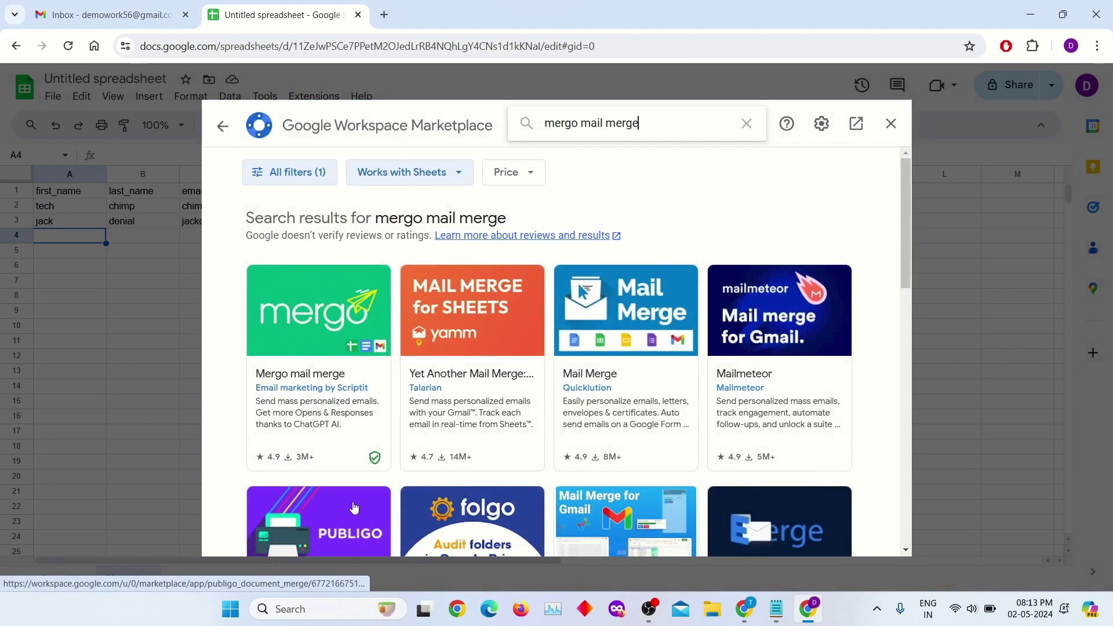
click(326, 330)
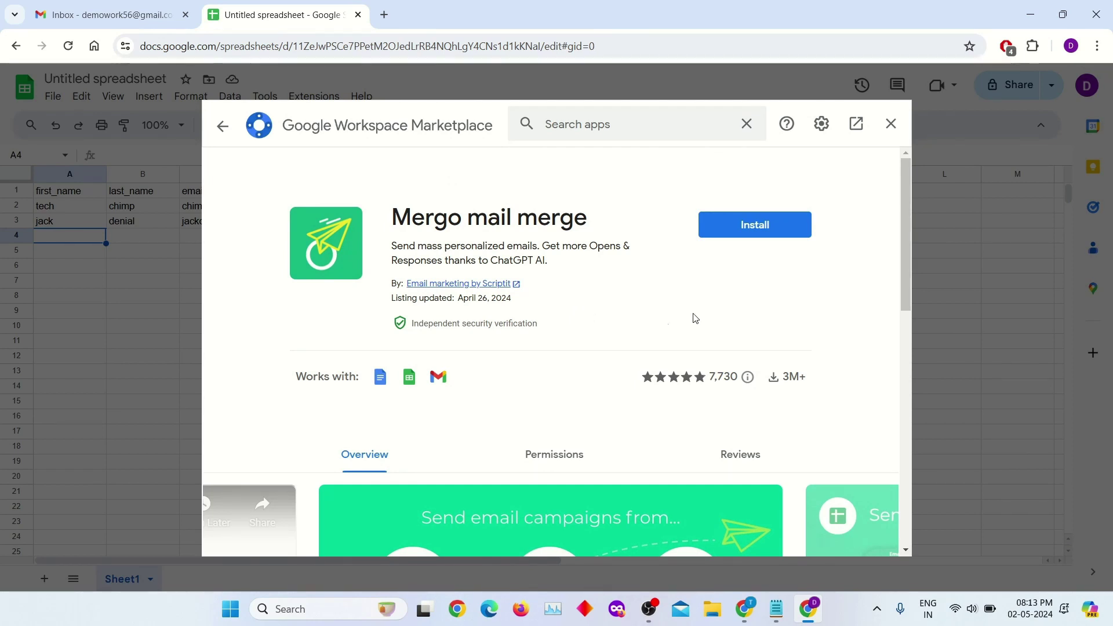
- Install Mergo mail merge, choosing the Google account and allowing the requested permissions
click(782, 243)
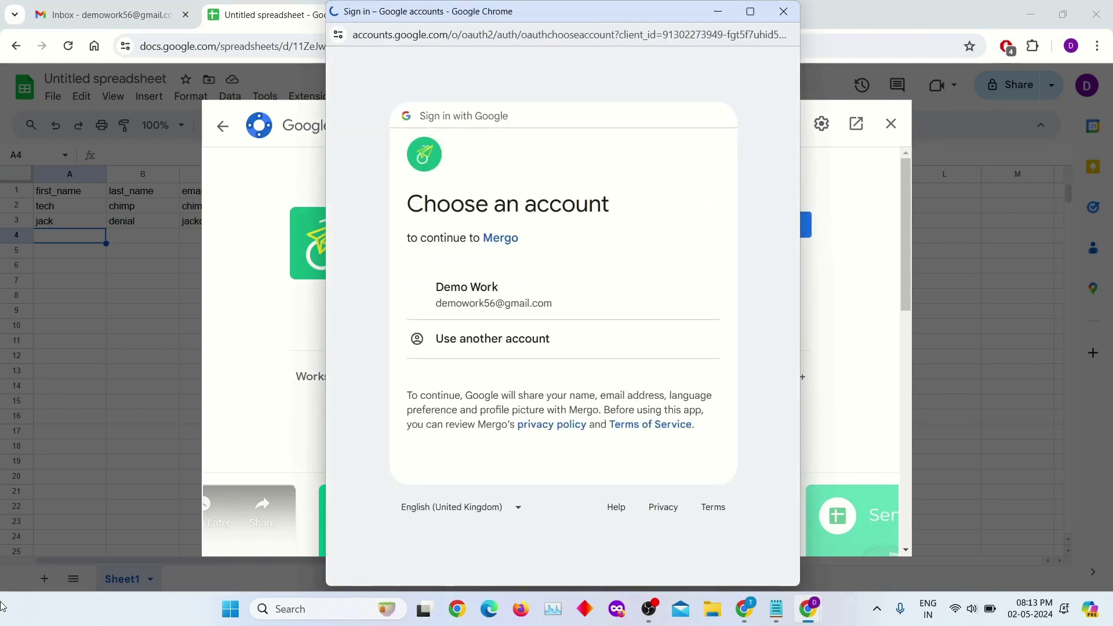
click(522, 293)
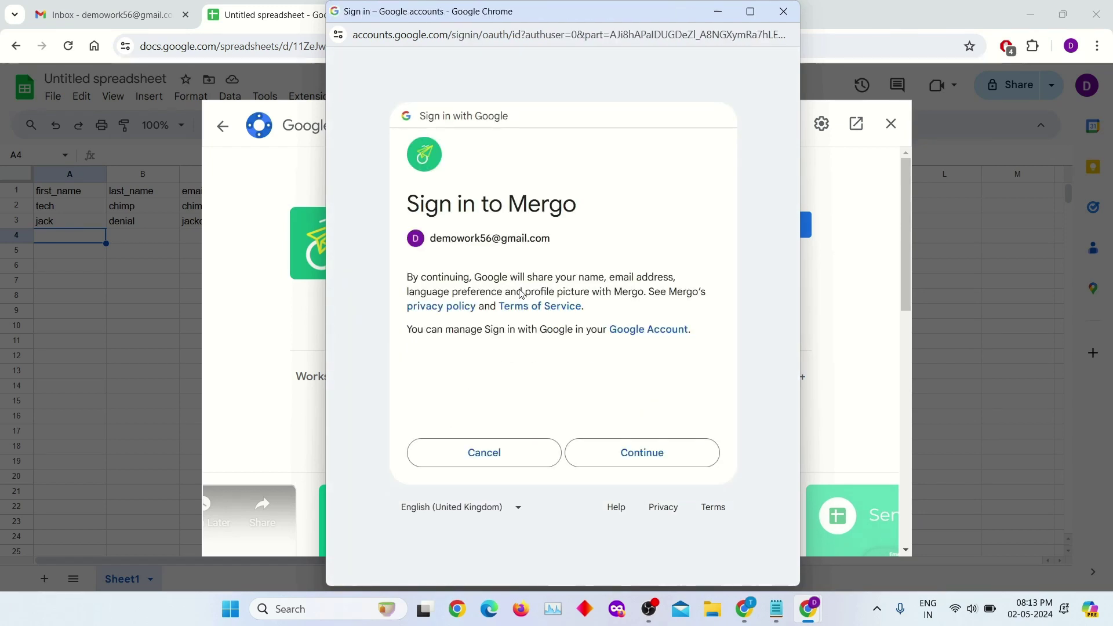
click(621, 453)
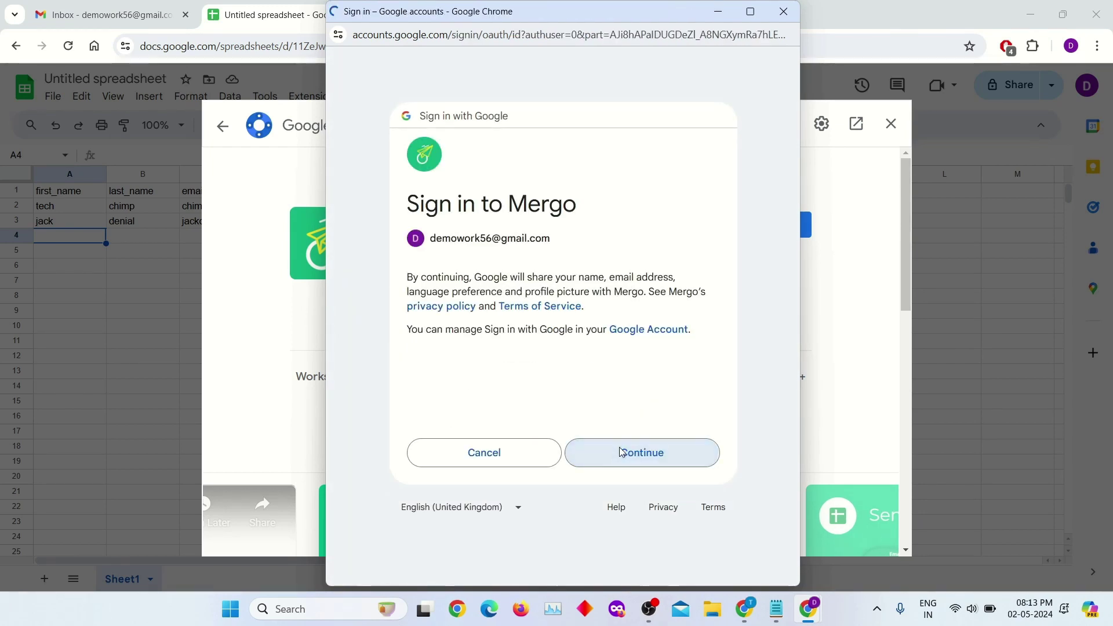
scroll(595, 400, down, 5)
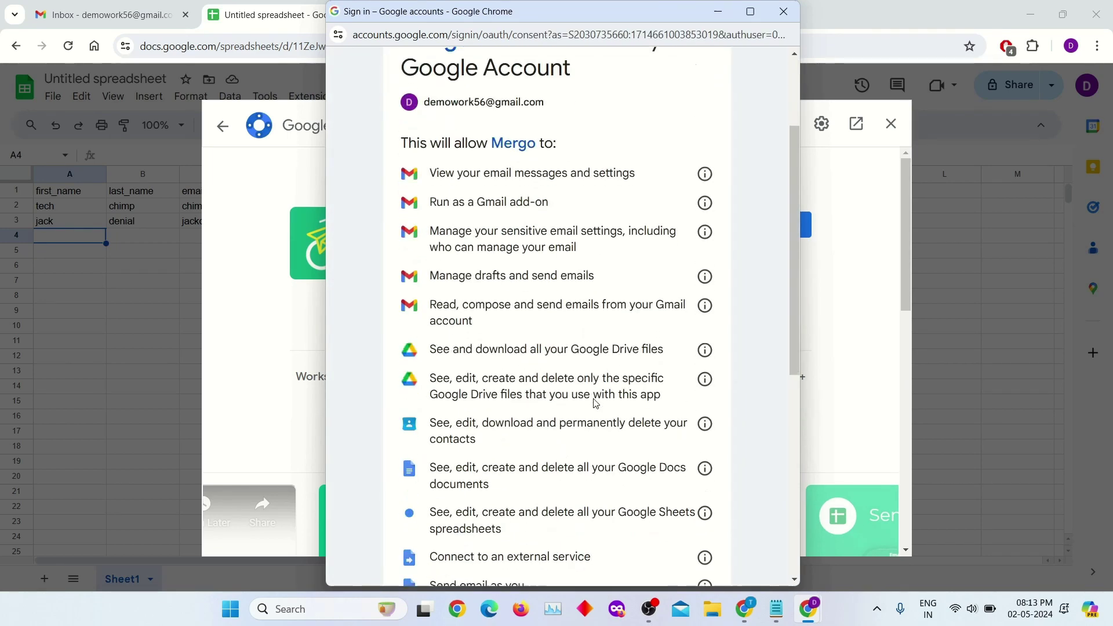
scroll(594, 400, down, 5)
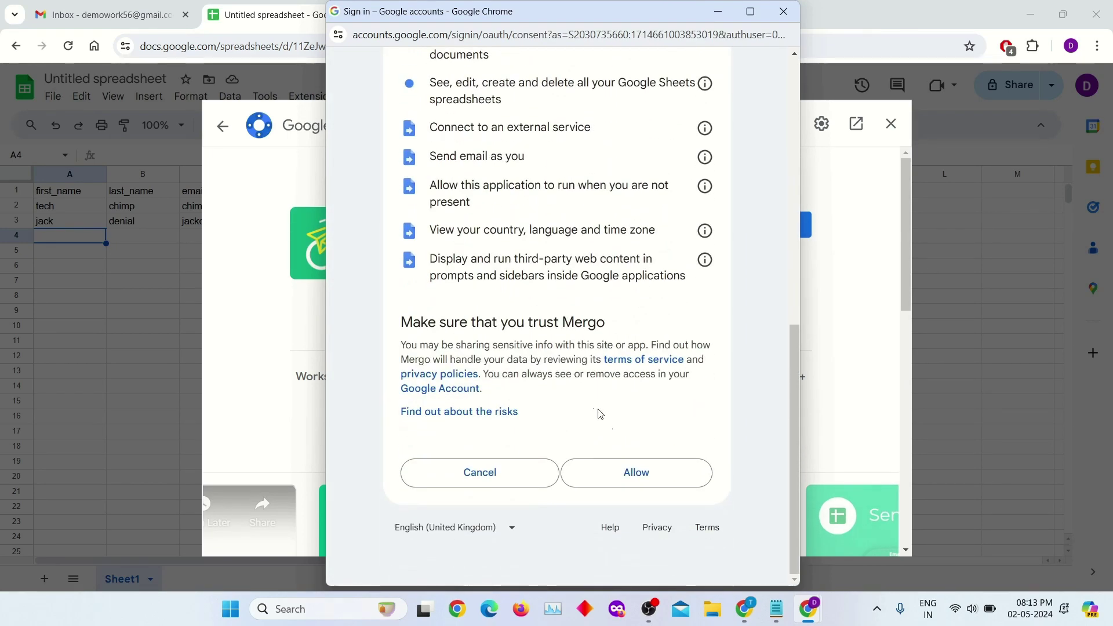
click(653, 484)
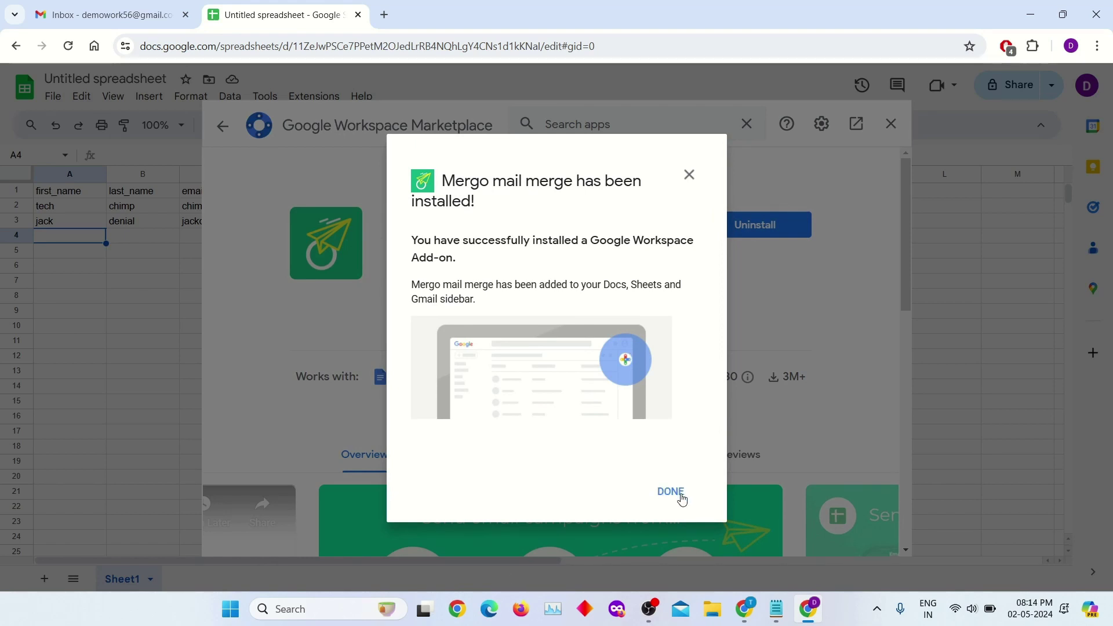
- Dismiss the install confirmation and Marketplace, reload the spreadsheet, and open the Mergo sidebar
click(682, 500)
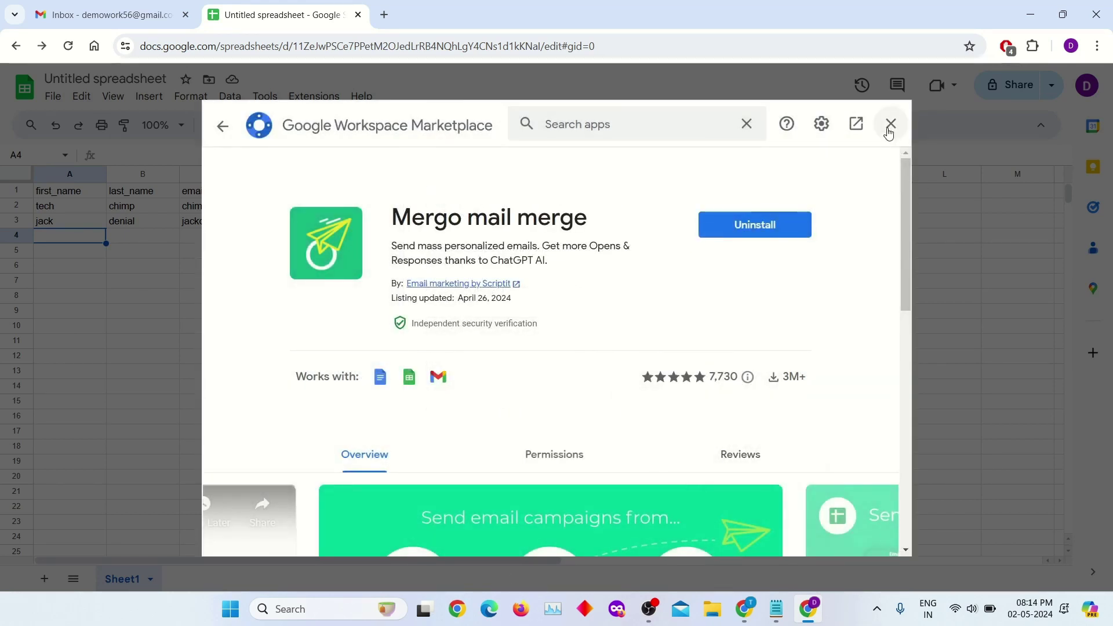
click(890, 124)
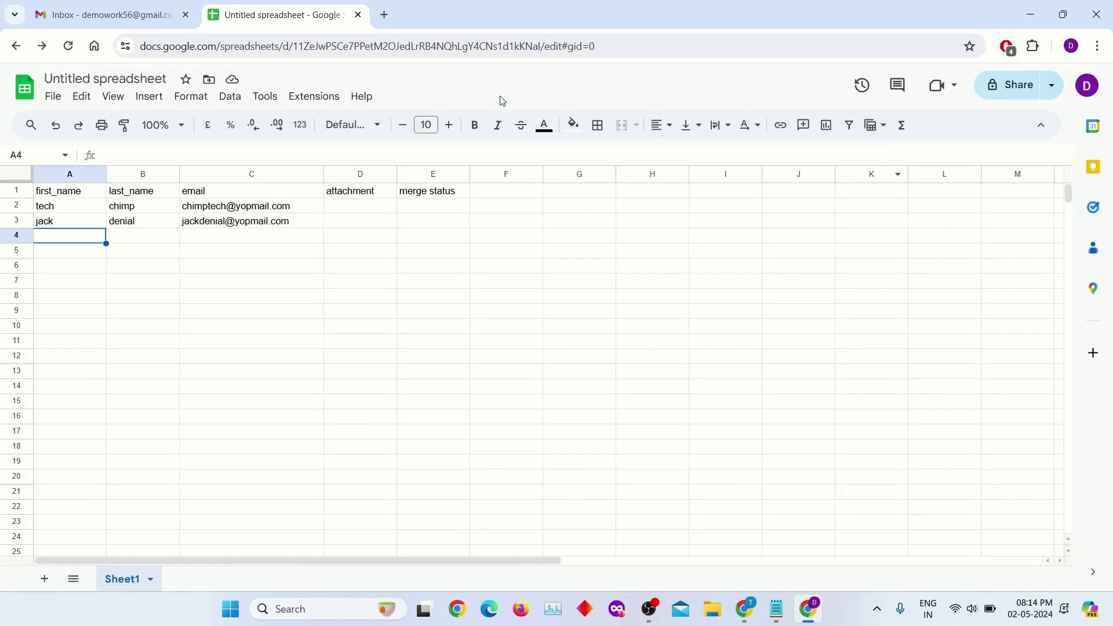
click(507, 49)
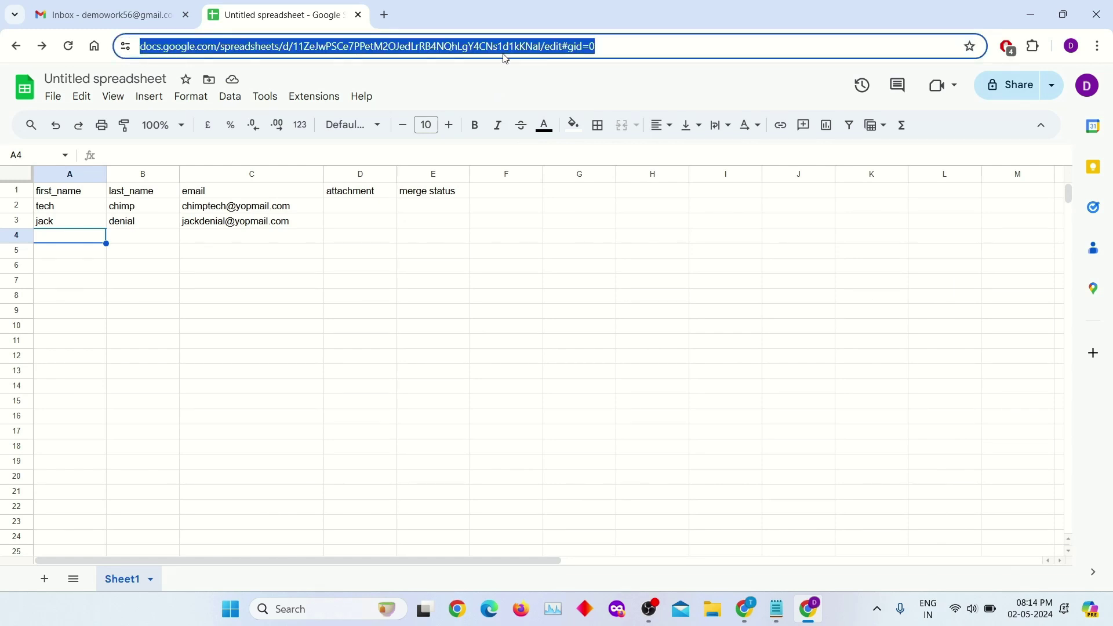
key(Return)
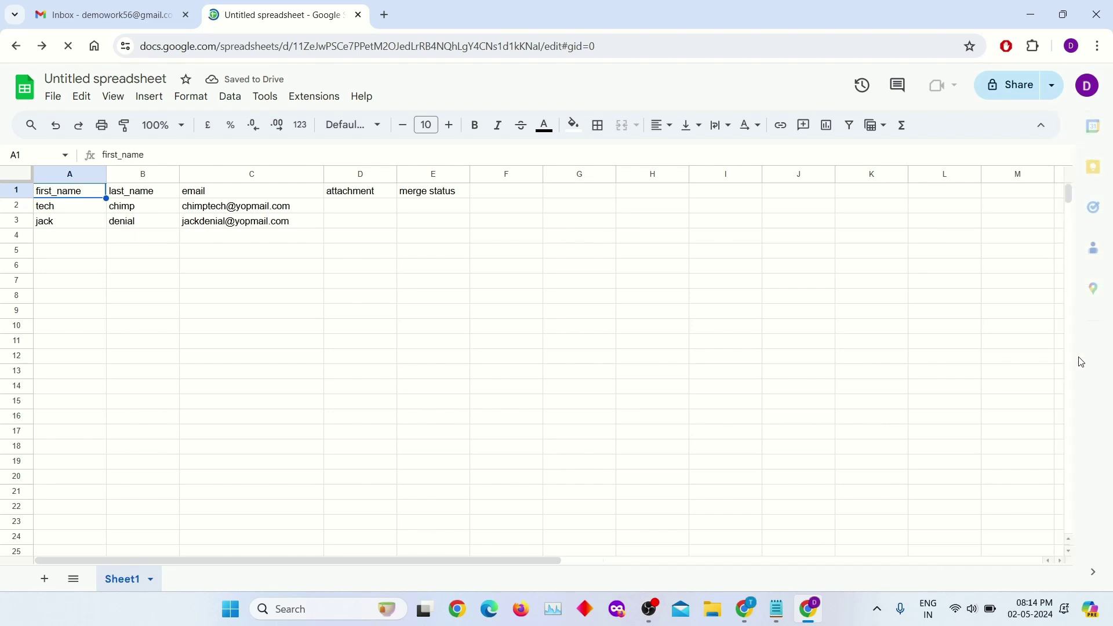
click(1097, 355)
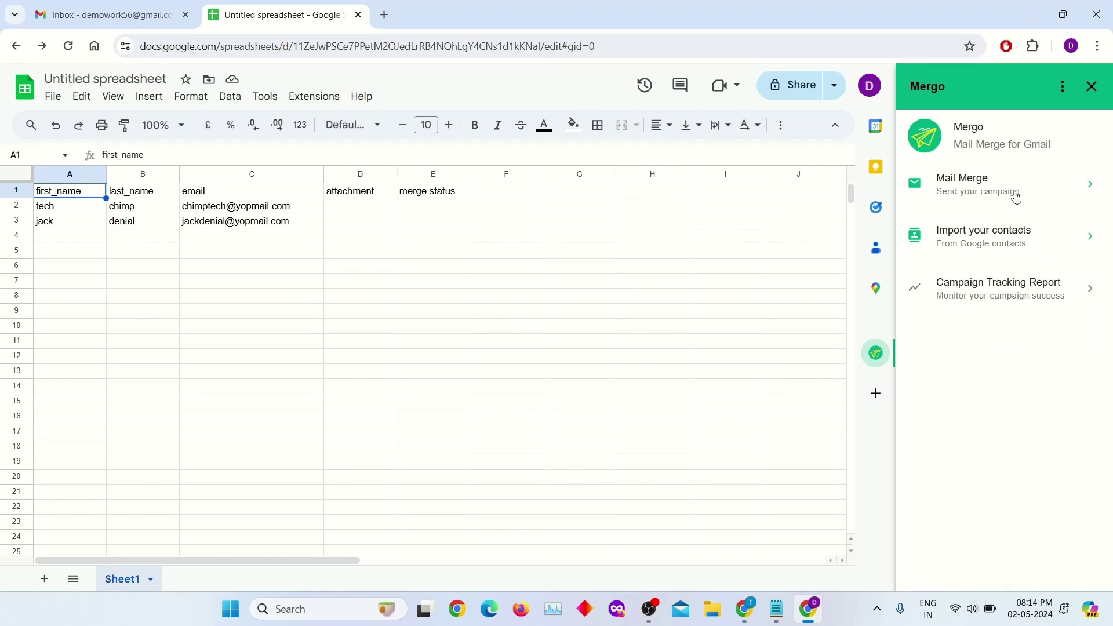
- Start a Mergo mail merge and check the Mail Merge With Attachments draft in Gmail
click(1092, 185)
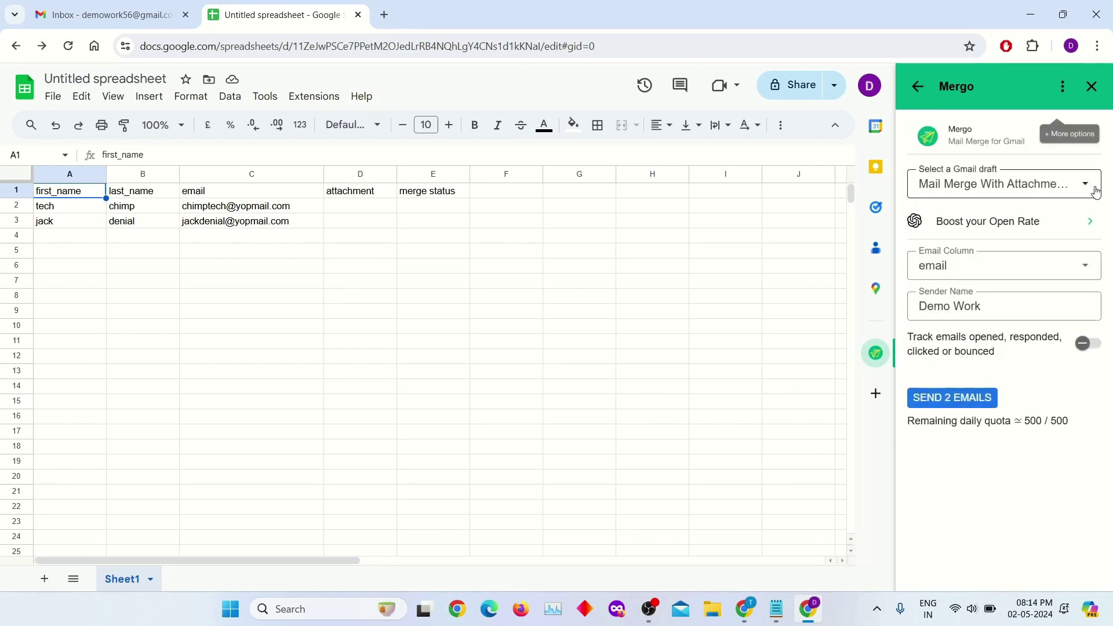
click(1096, 192)
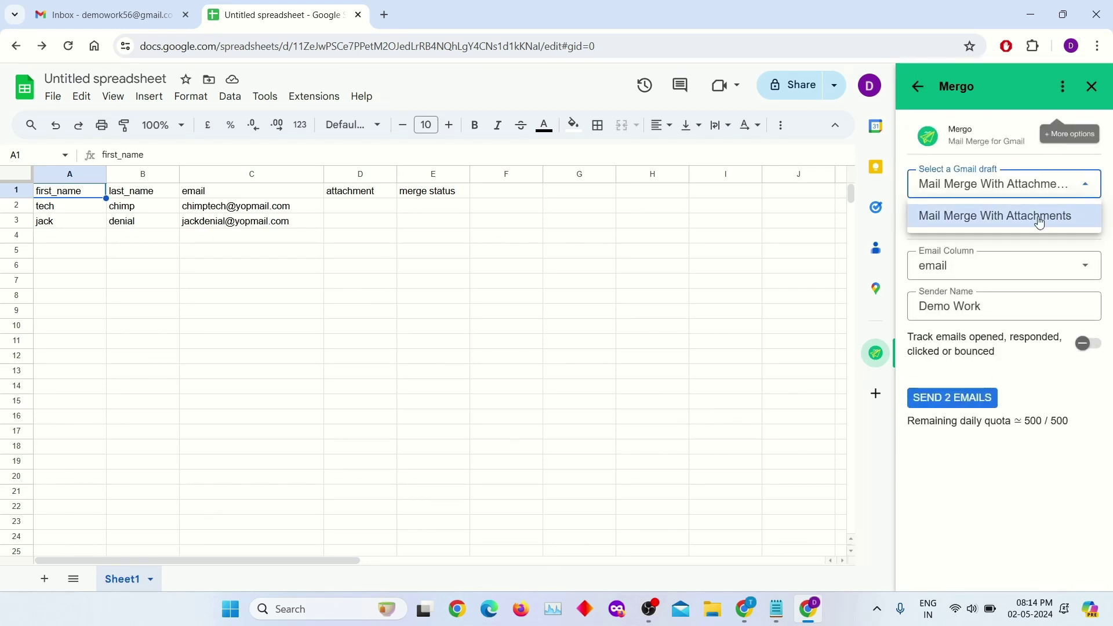
click(133, 7)
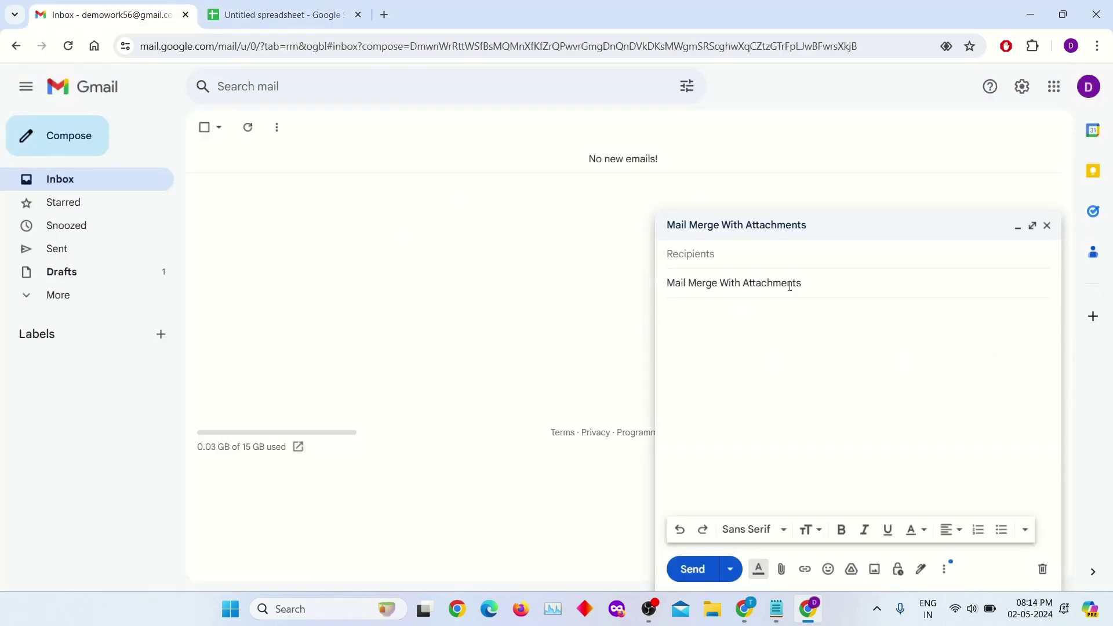
drag(809, 288, 663, 271)
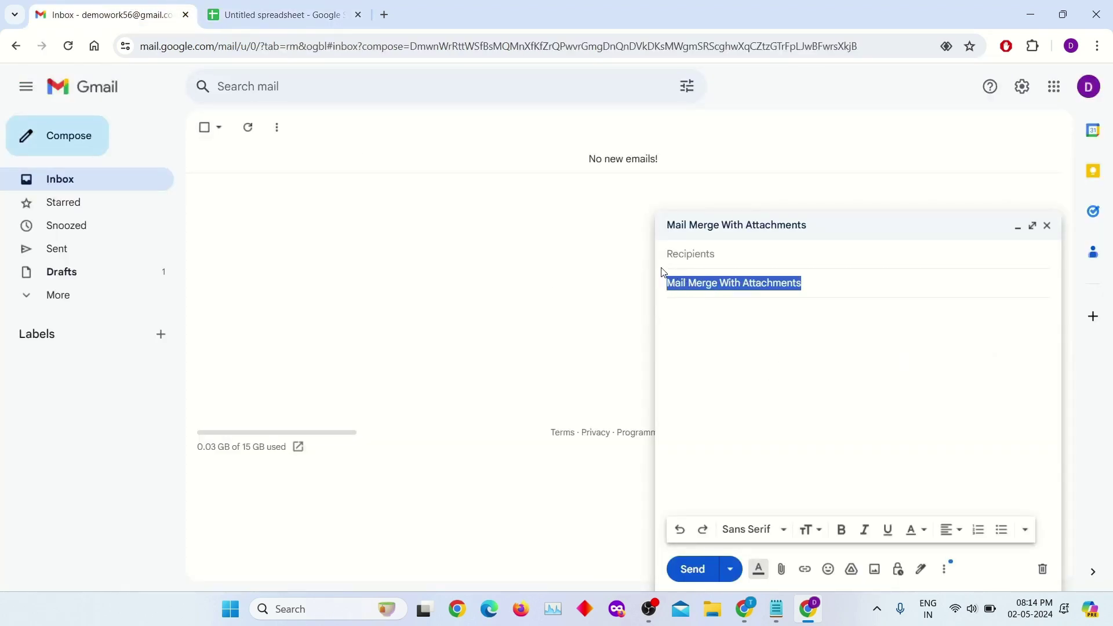
click(778, 350)
- Set email as Mergo's recipient column, turn on tracking, and select the name headers
click(279, 14)
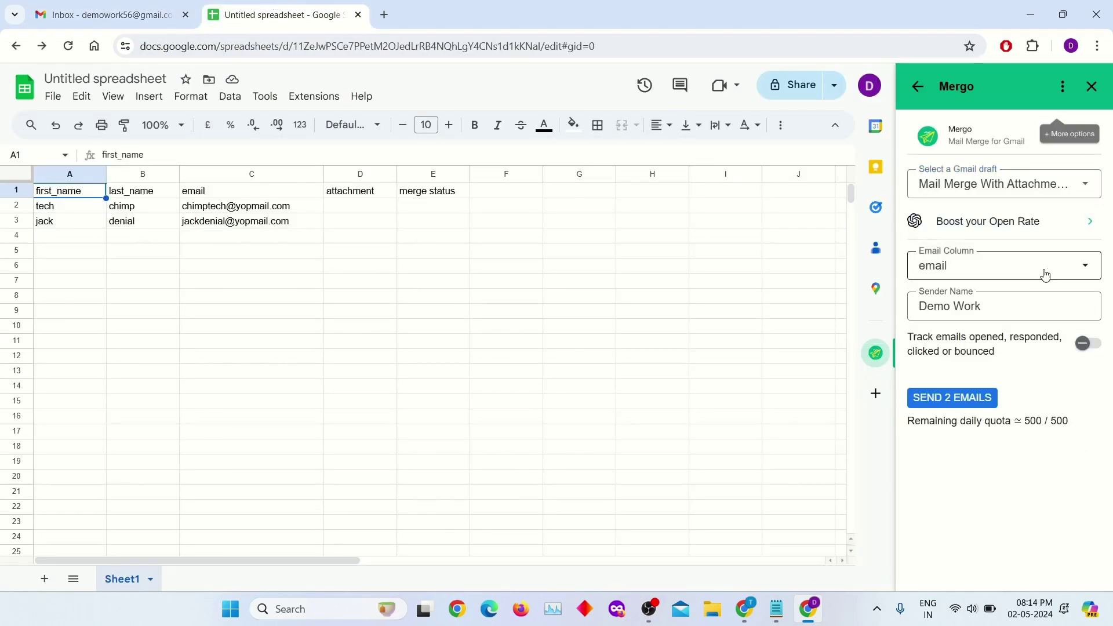
click(1088, 266)
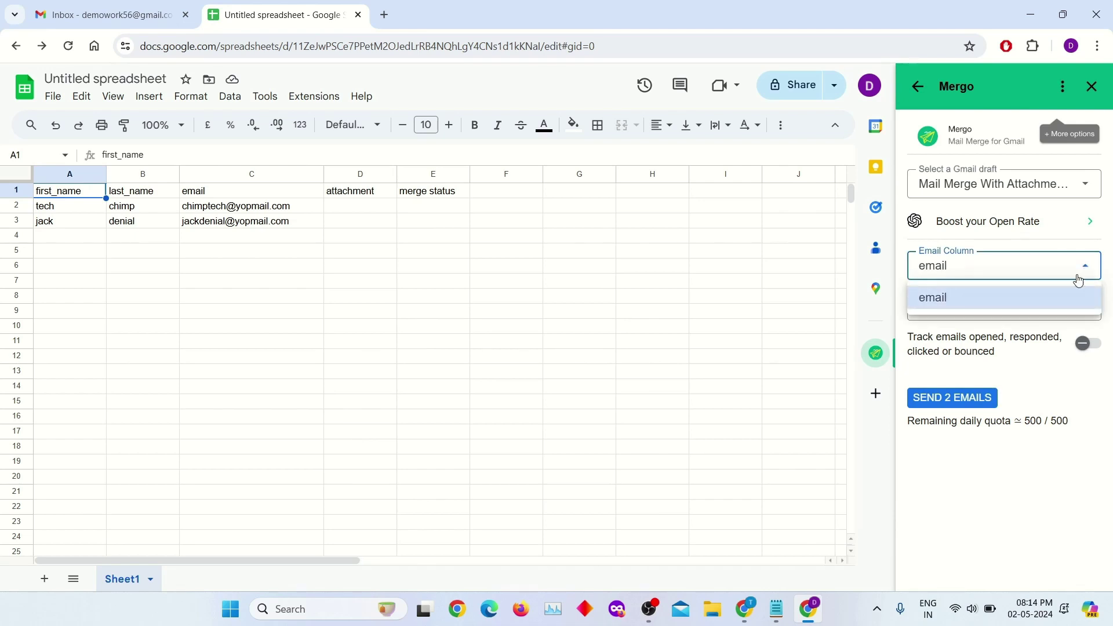
drag(268, 197, 277, 267)
click(965, 514)
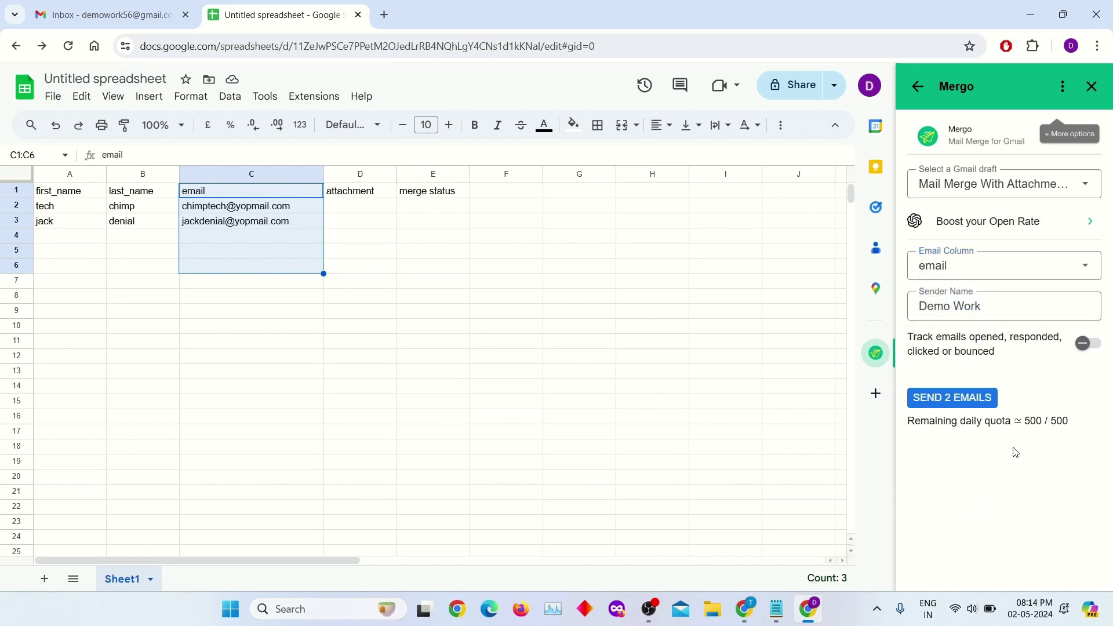
click(1093, 346)
click(580, 251)
drag(49, 198, 152, 200)
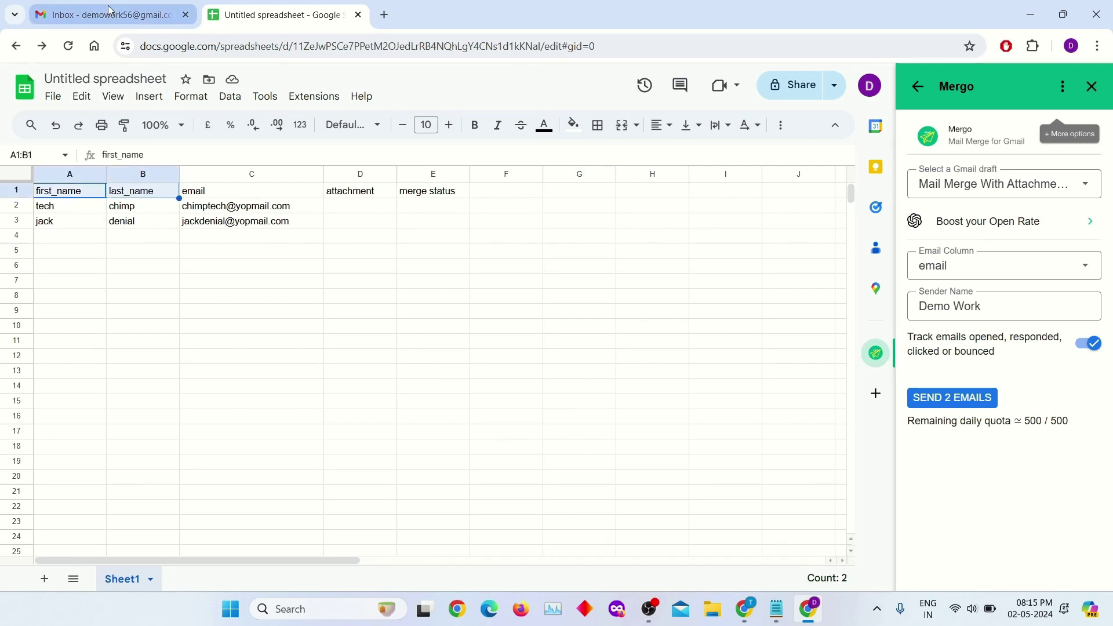
- Write the draft body 'Hi {{first_name}} {{last_name}}.' and 'Please Find Attached Documents.'
click(110, 11)
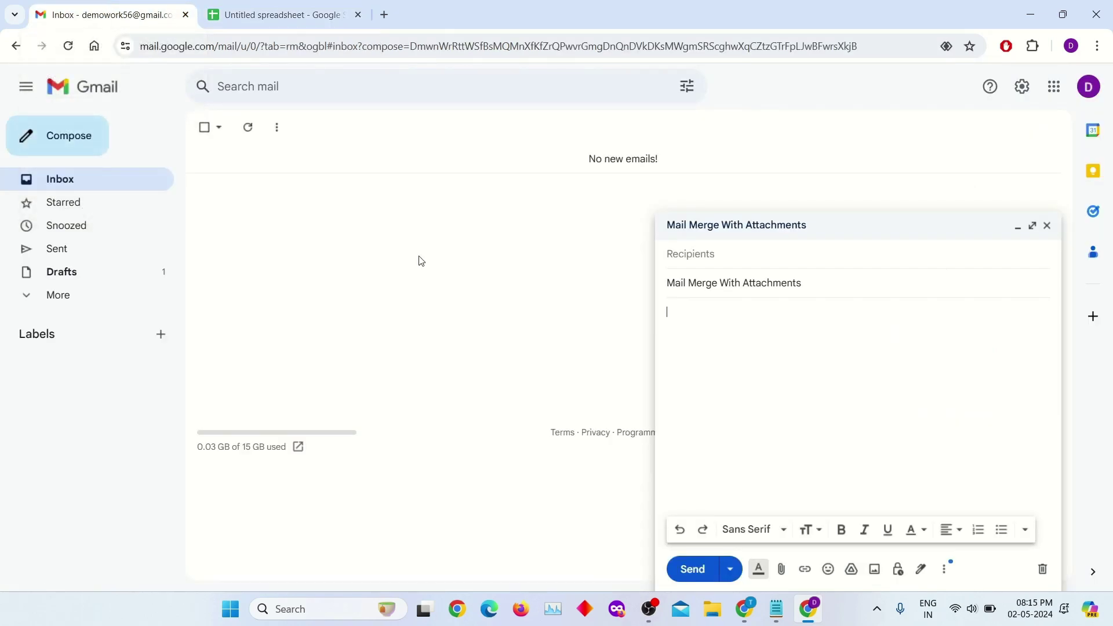
text(Hi {{first_name}} {{last_name}}.)
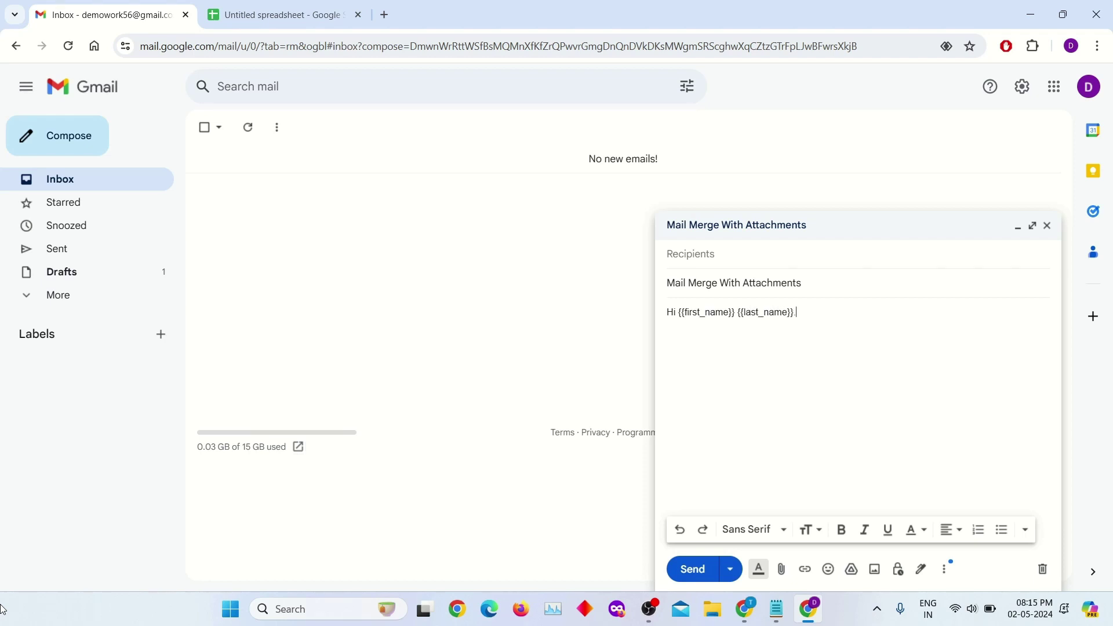
key(Return)
text(Please Find Attached Documents.)
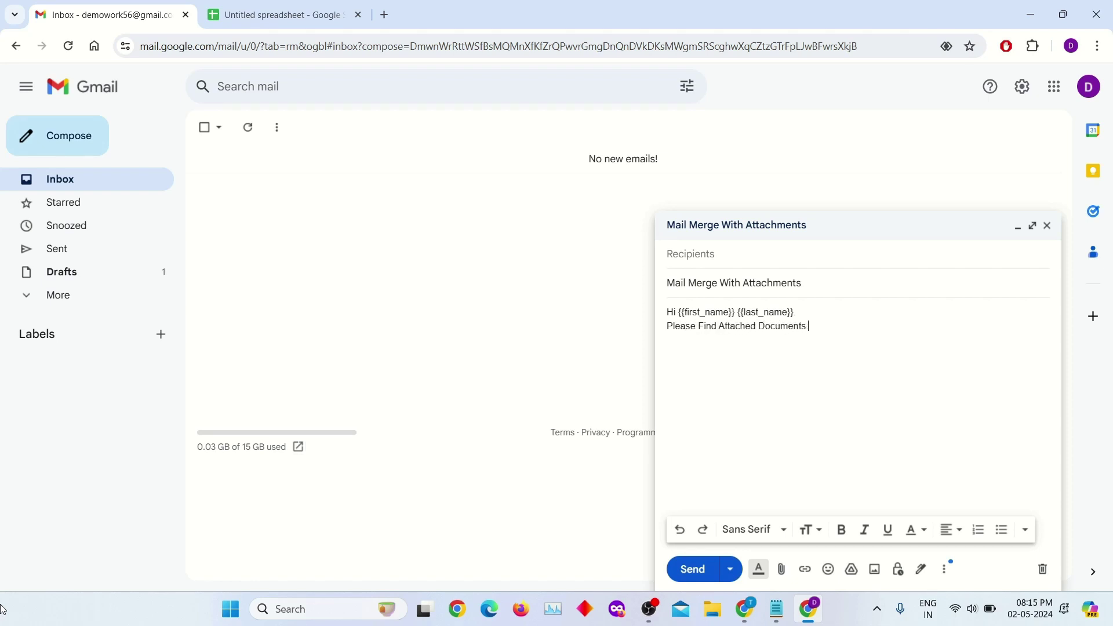
click(725, 256)
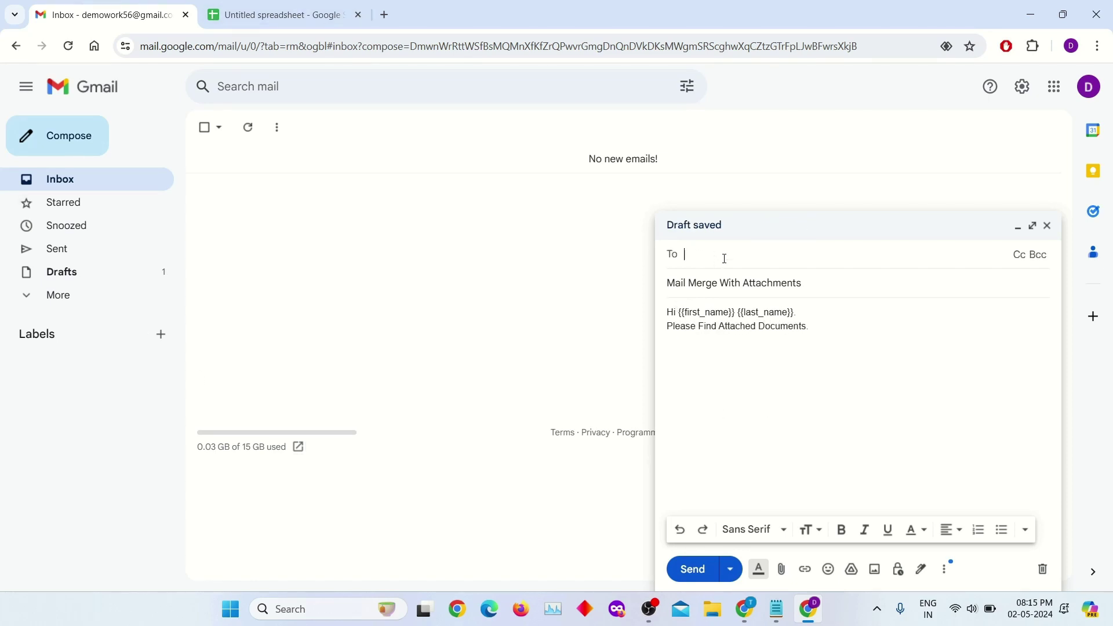
click(758, 426)
click(278, 15)
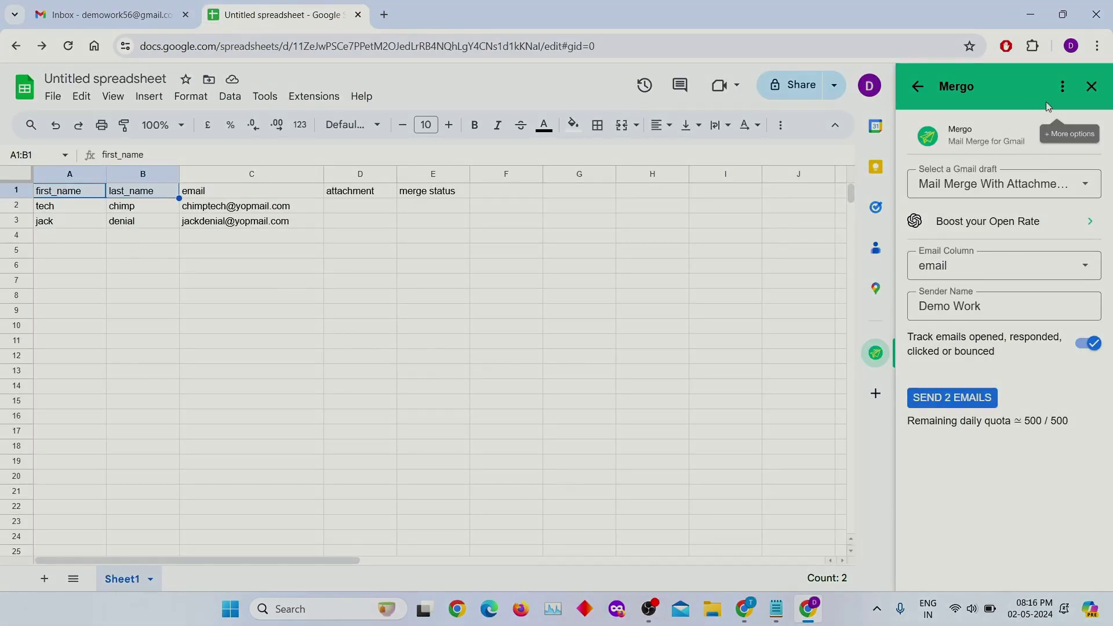
- Begin adding personalized attachments in Mergo and open the Mergo Mail folder in the picker
click(1064, 88)
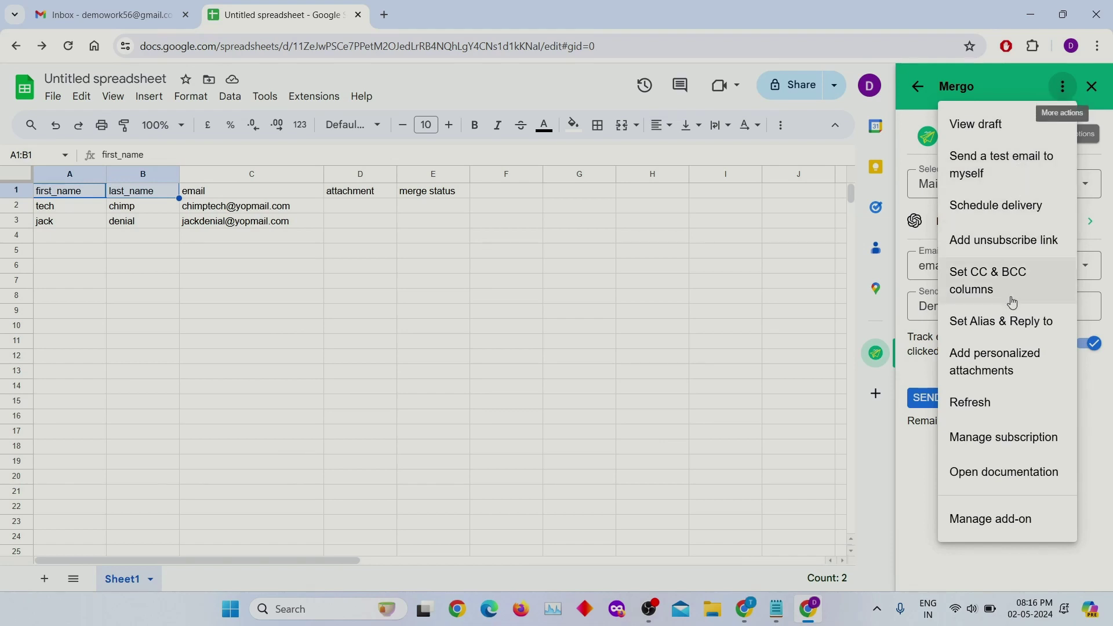
click(1003, 371)
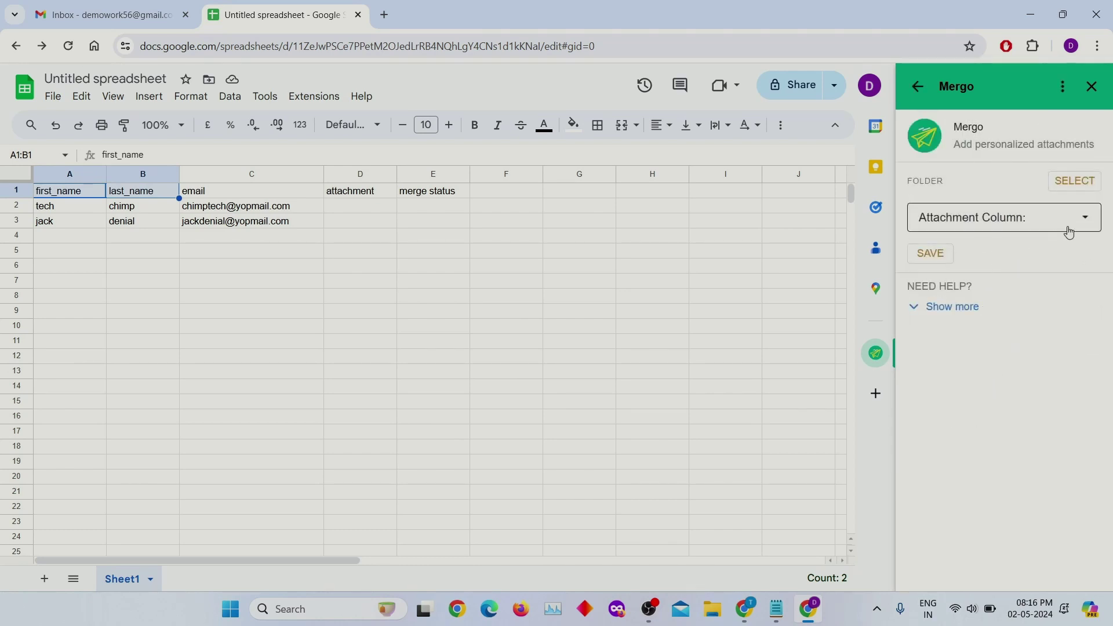
click(1077, 182)
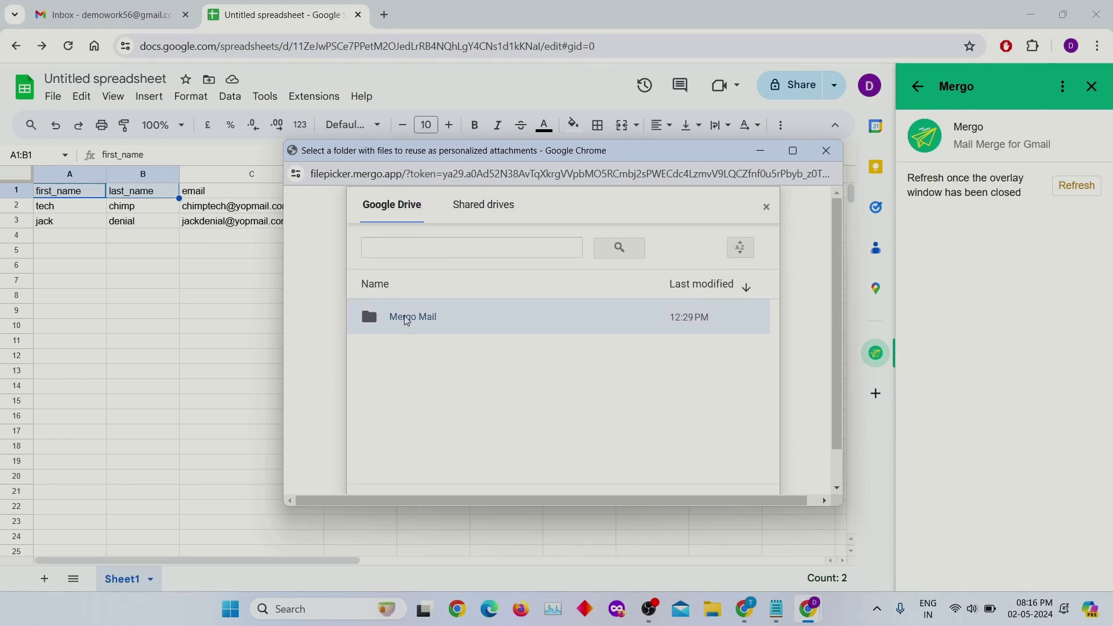
double_click(408, 318)
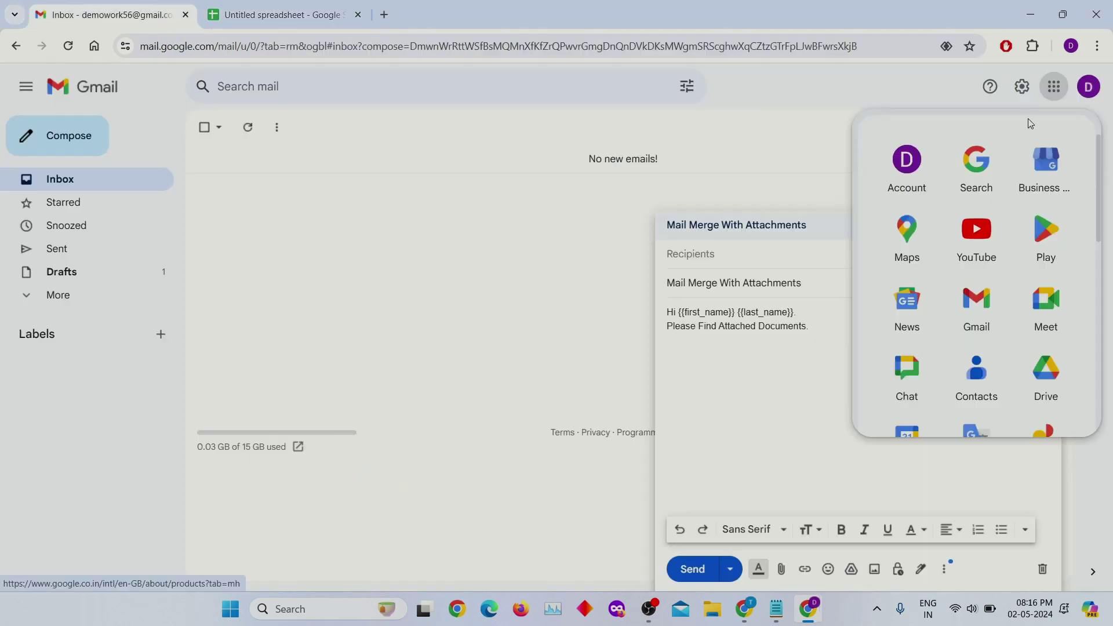
- Open the Mergo Mail folder under My Drive in Google Drive
scroll(1028, 311, down, 1)
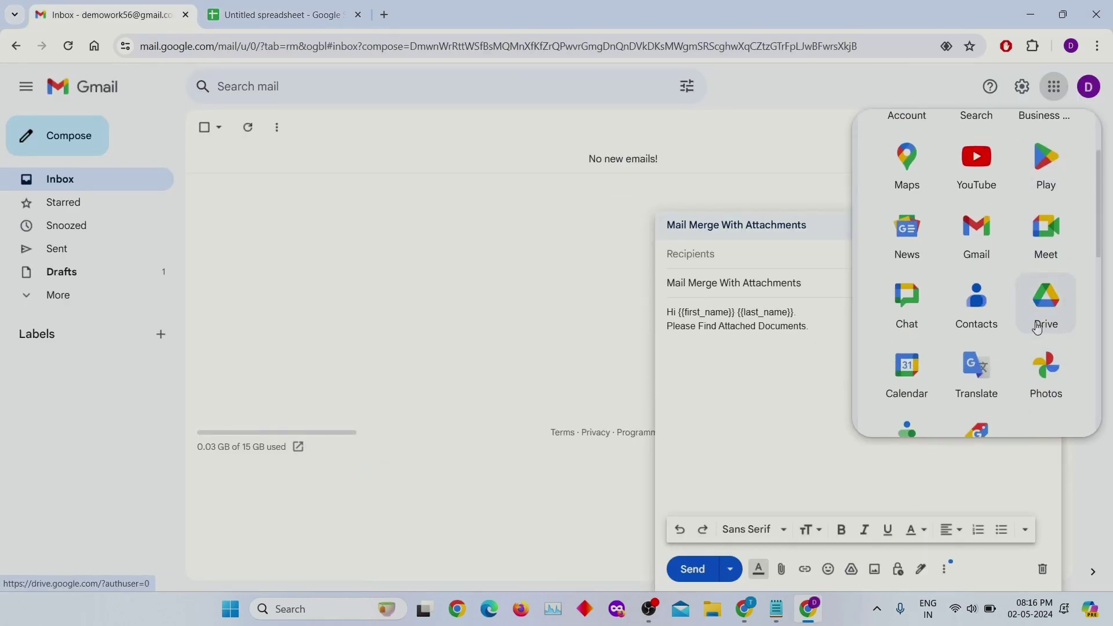
click(1037, 328)
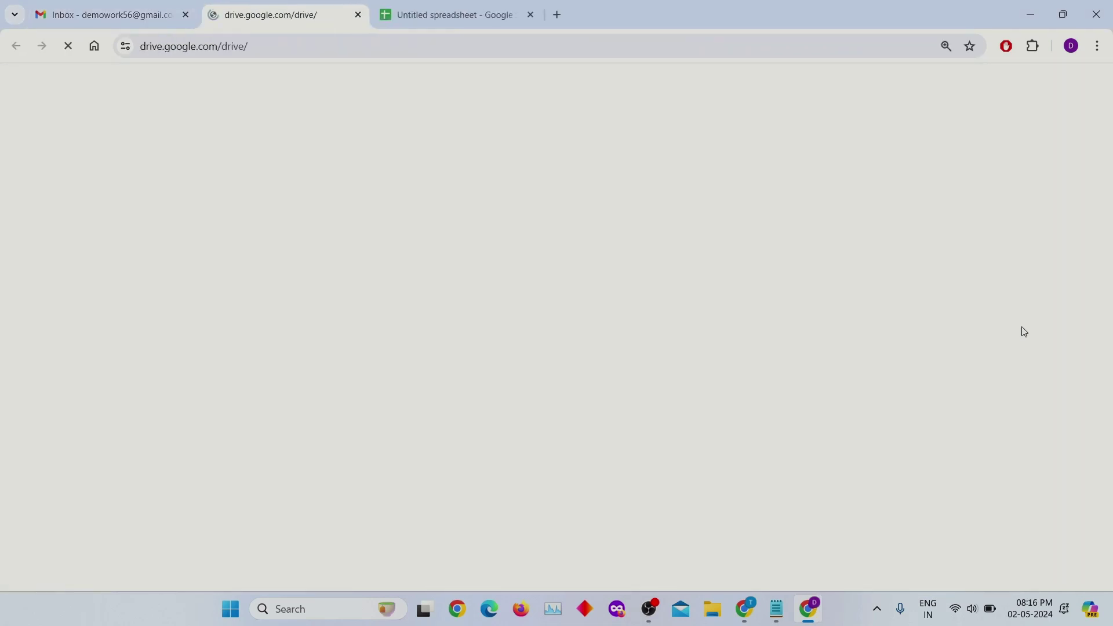
click(119, 239)
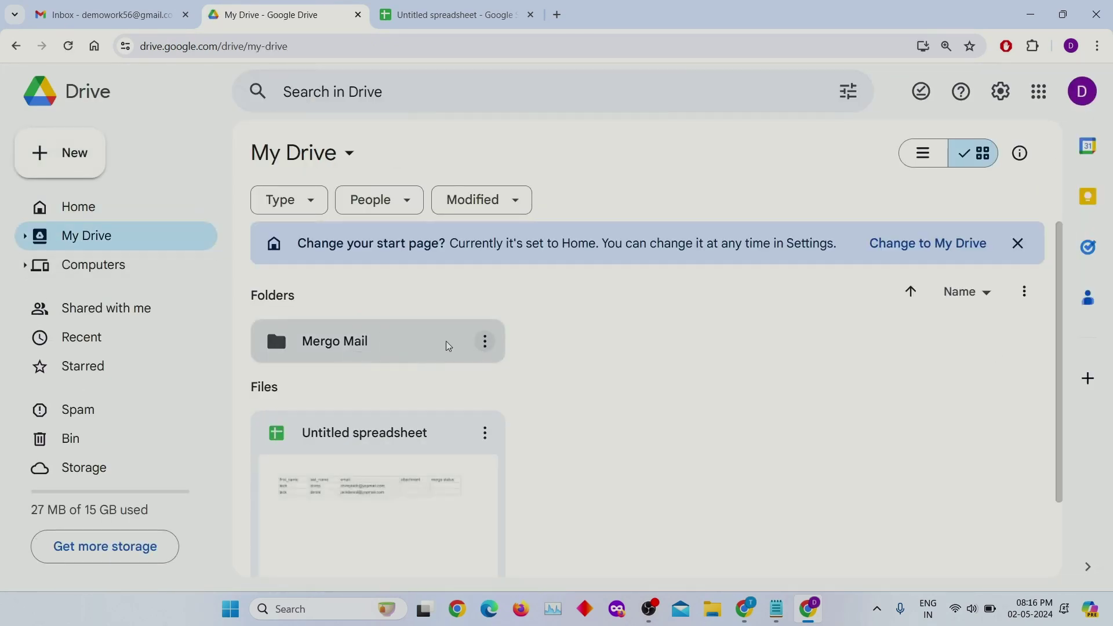
click(336, 352)
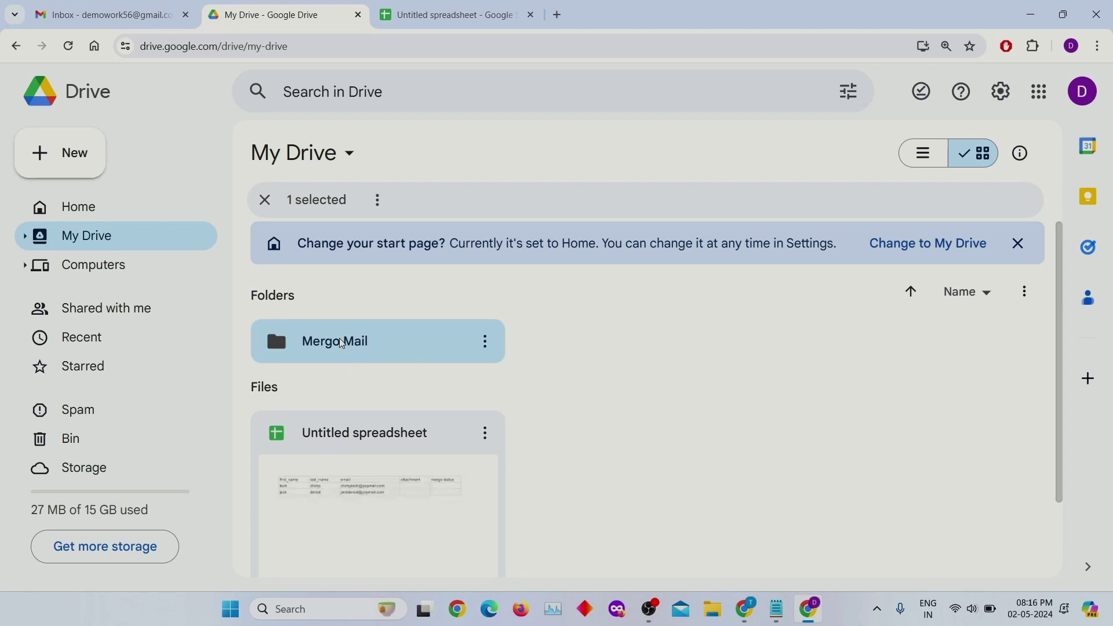
double_click(337, 352)
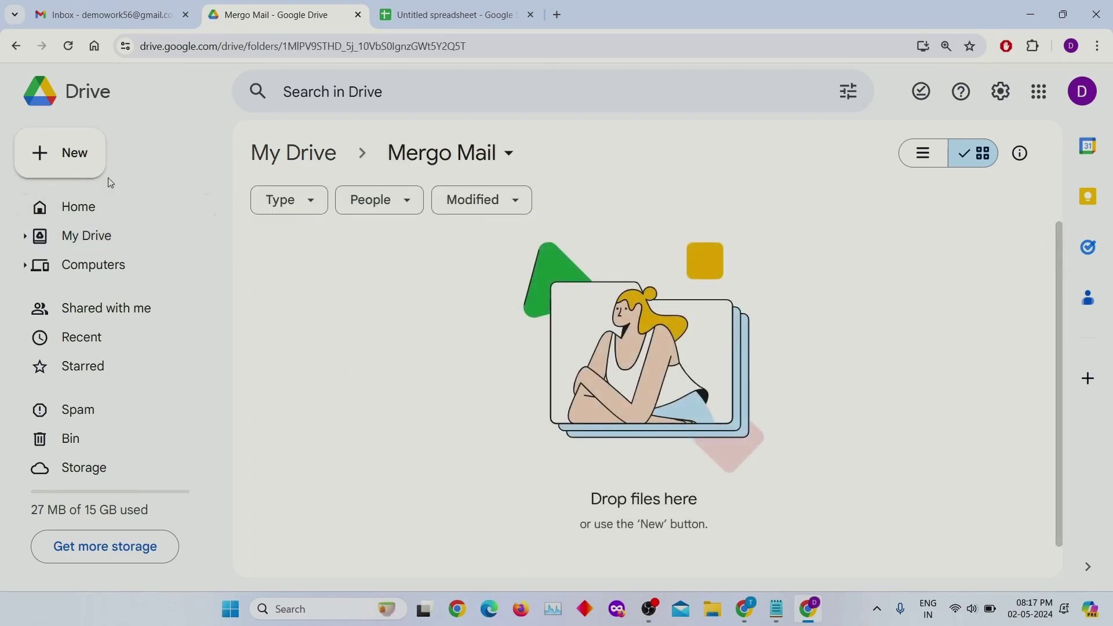
- Upload images 1.jpg and 2.jpg from Downloads into the Mergo Mail folder
click(86, 162)
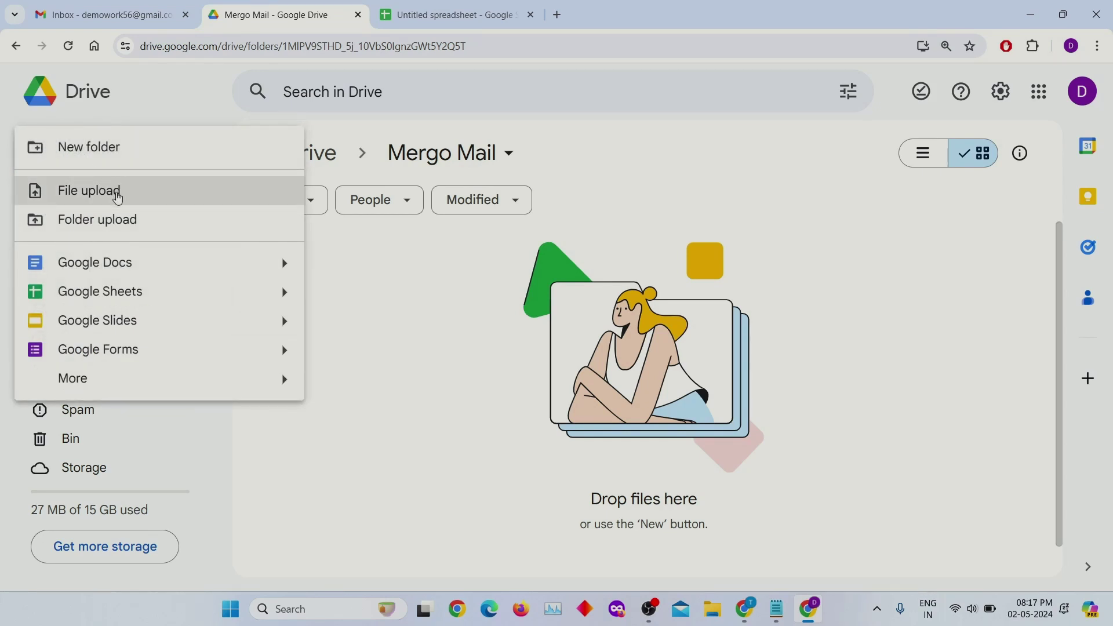
click(118, 199)
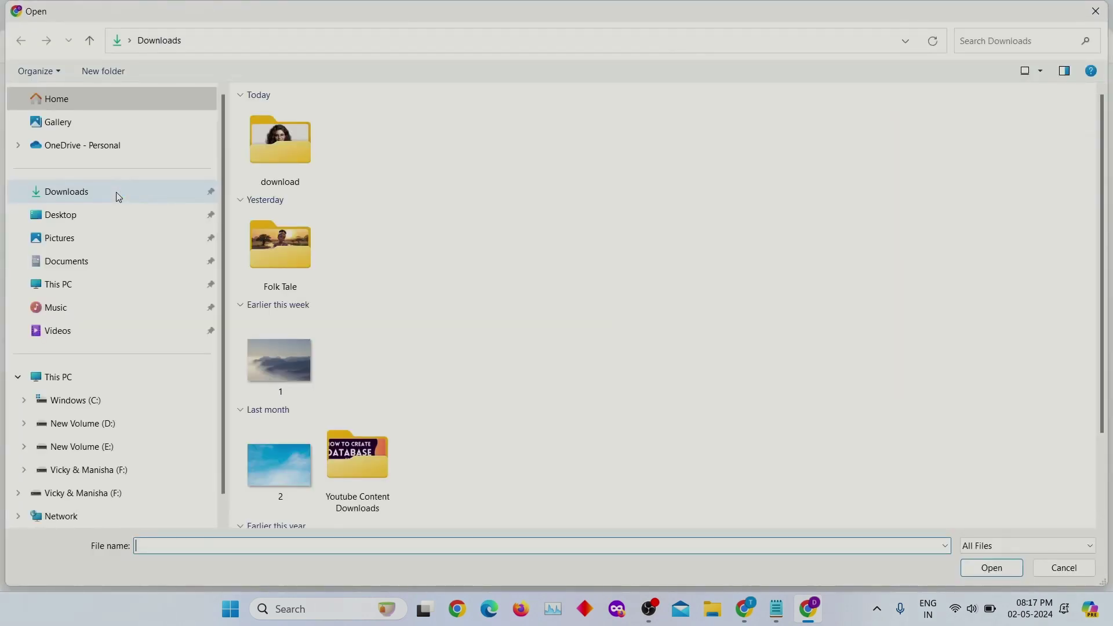
click(294, 356)
ctrl+click(280, 464)
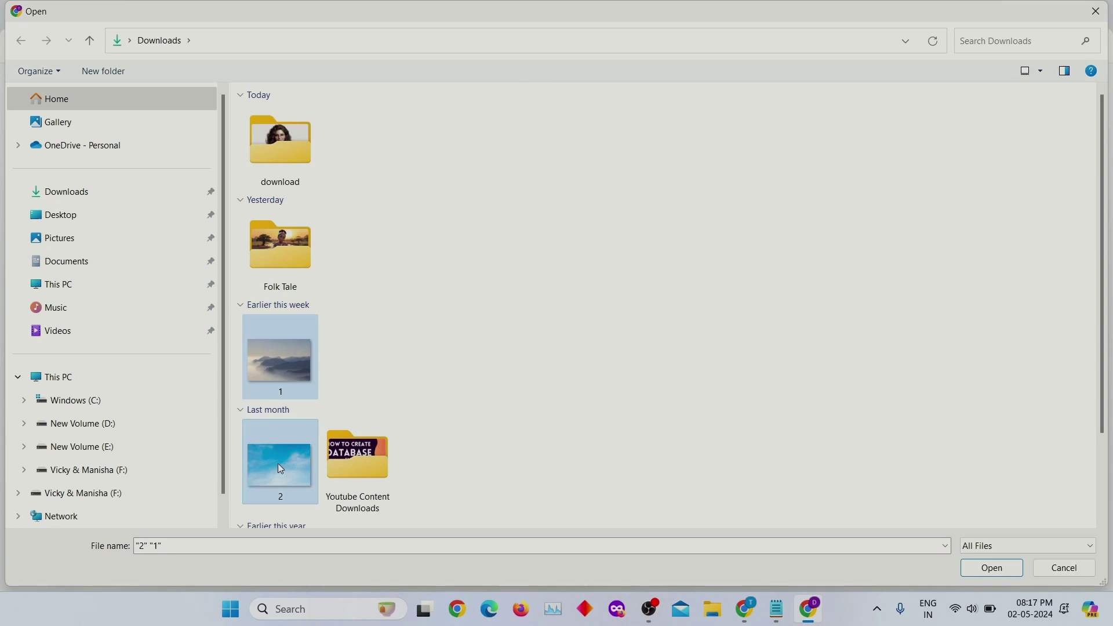
click(980, 570)
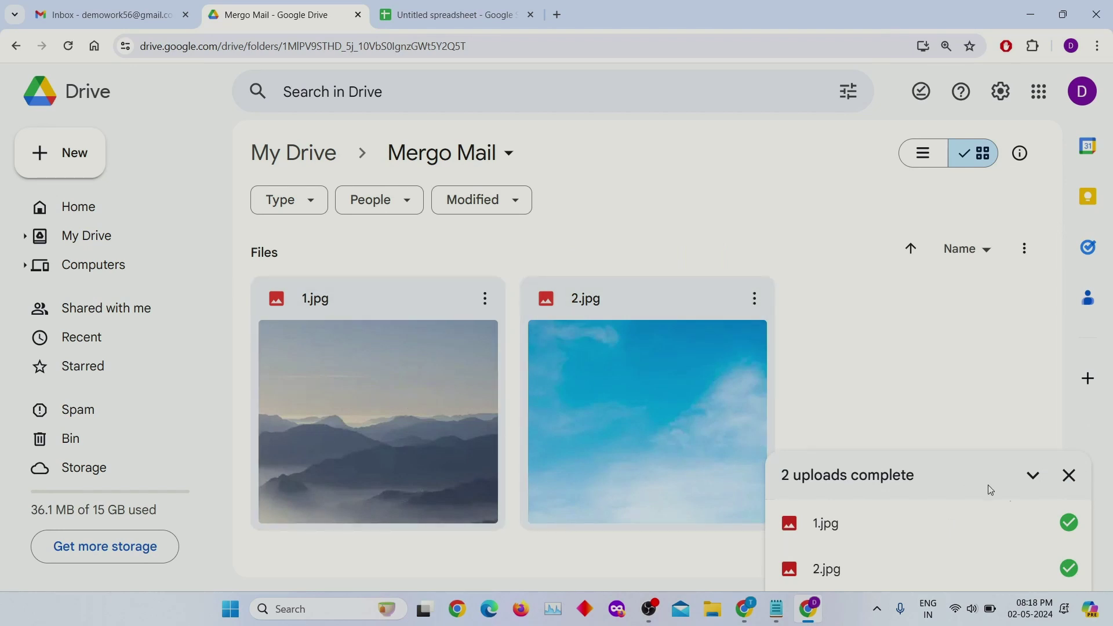
click(458, 13)
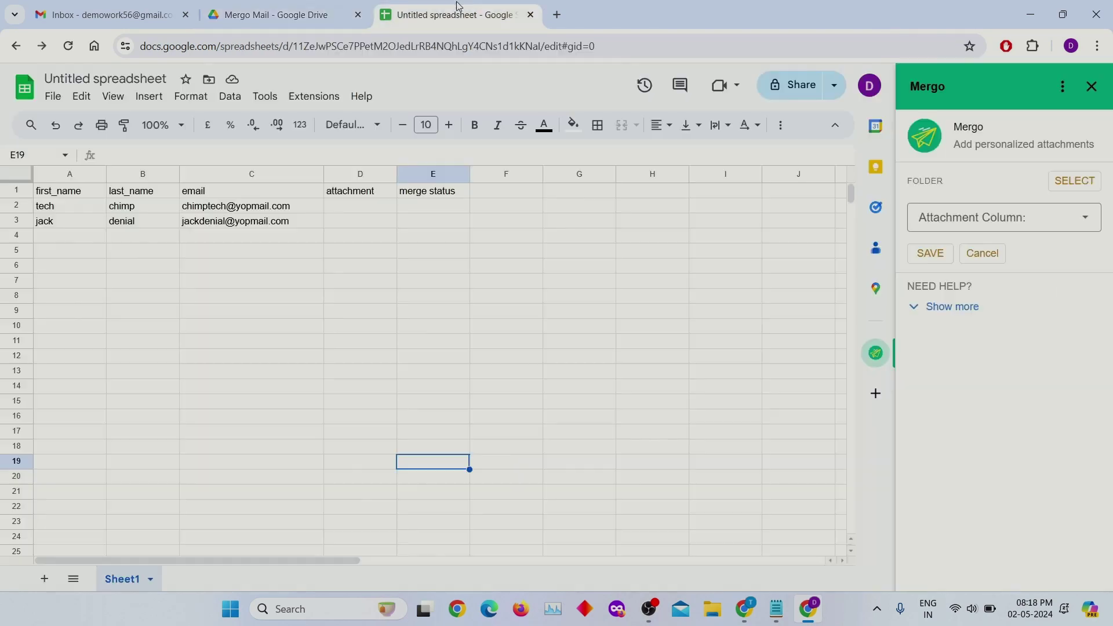
- Set Mergo's personalized attachments to the Mergo Mail folder using the 'attachment' column, and save
click(1076, 181)
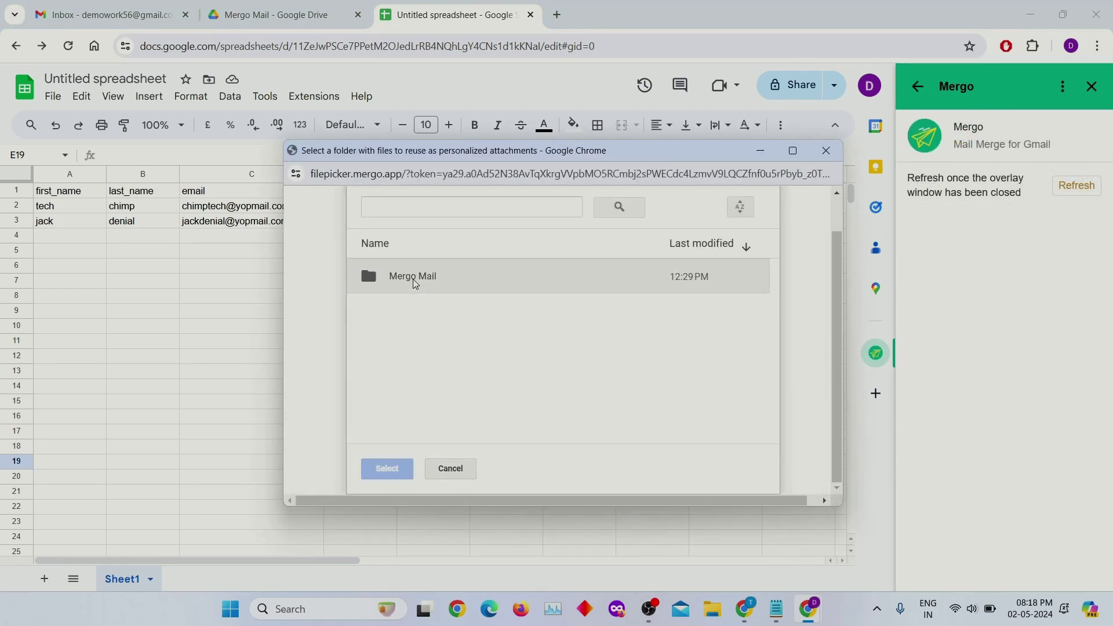
click(416, 285)
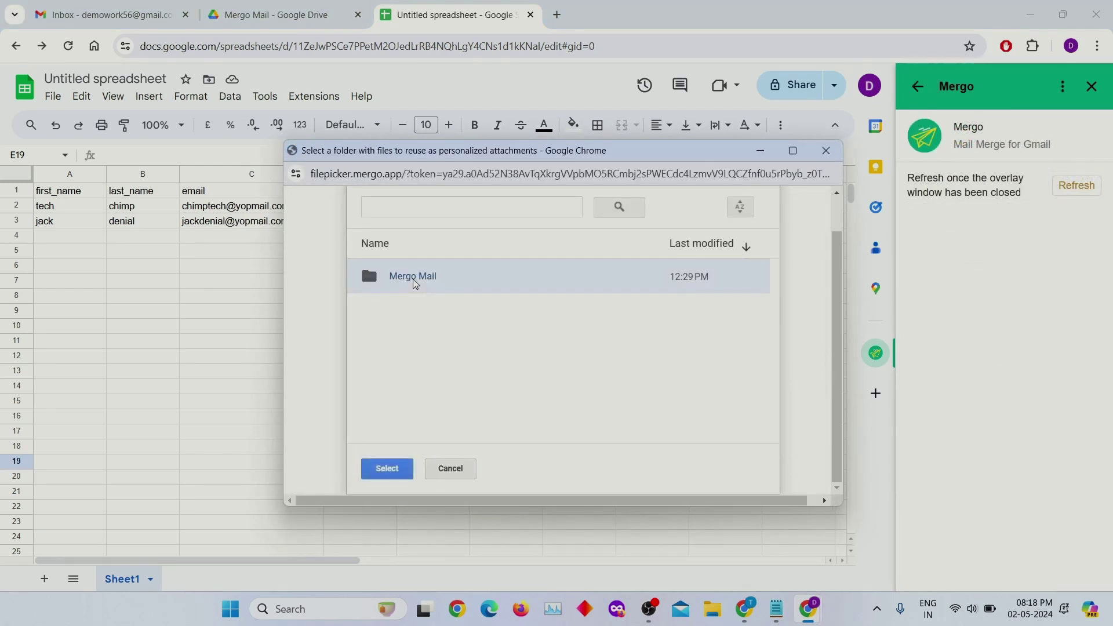
click(409, 469)
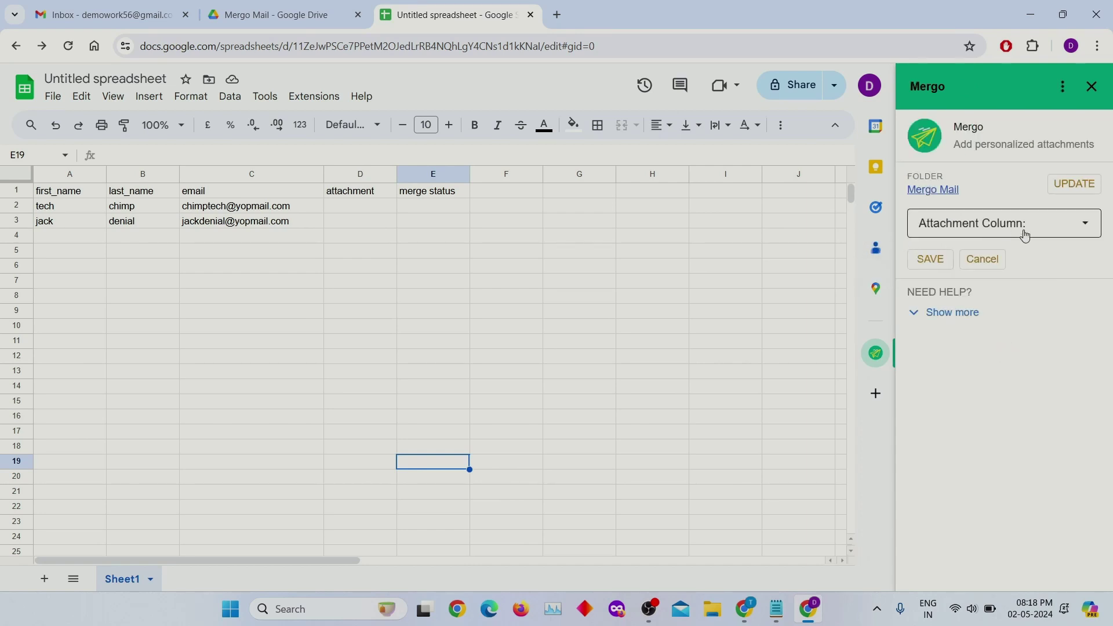
click(1025, 229)
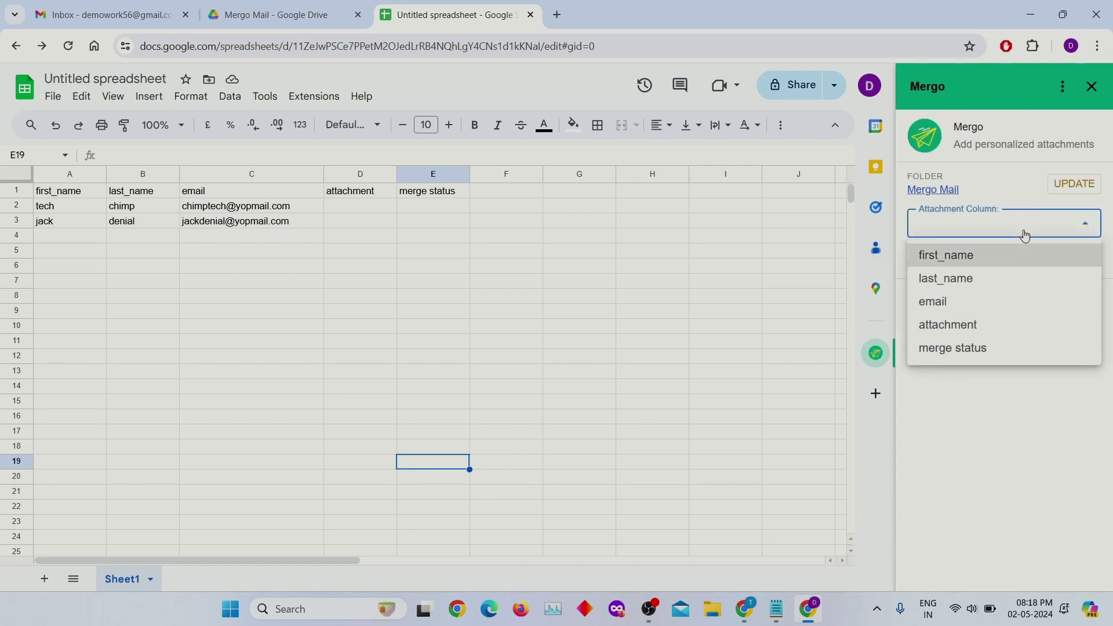
click(969, 325)
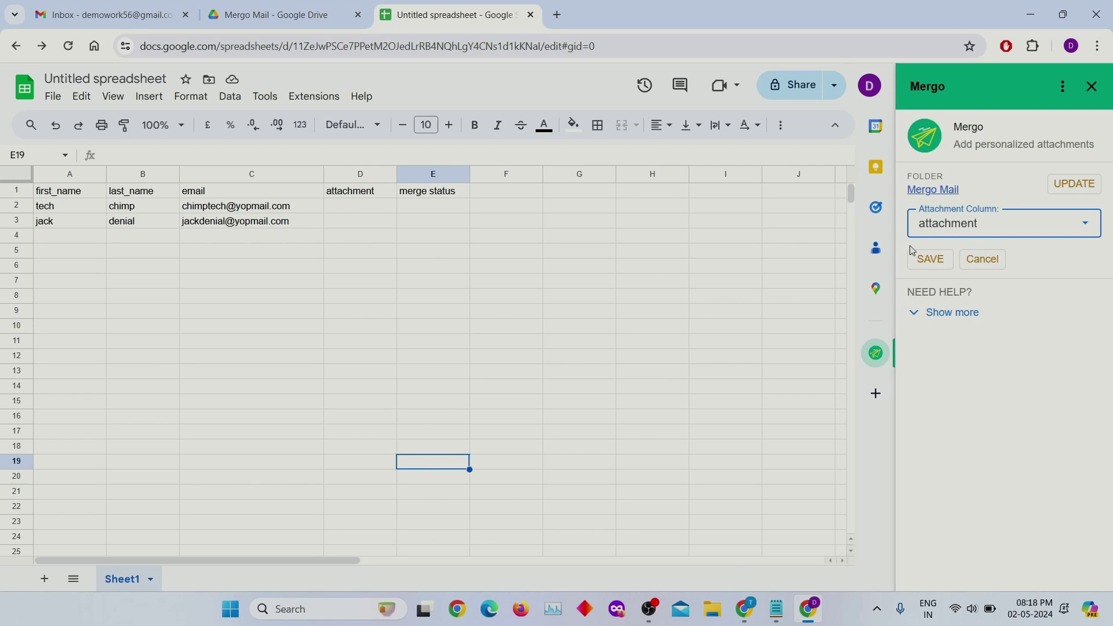
click(931, 260)
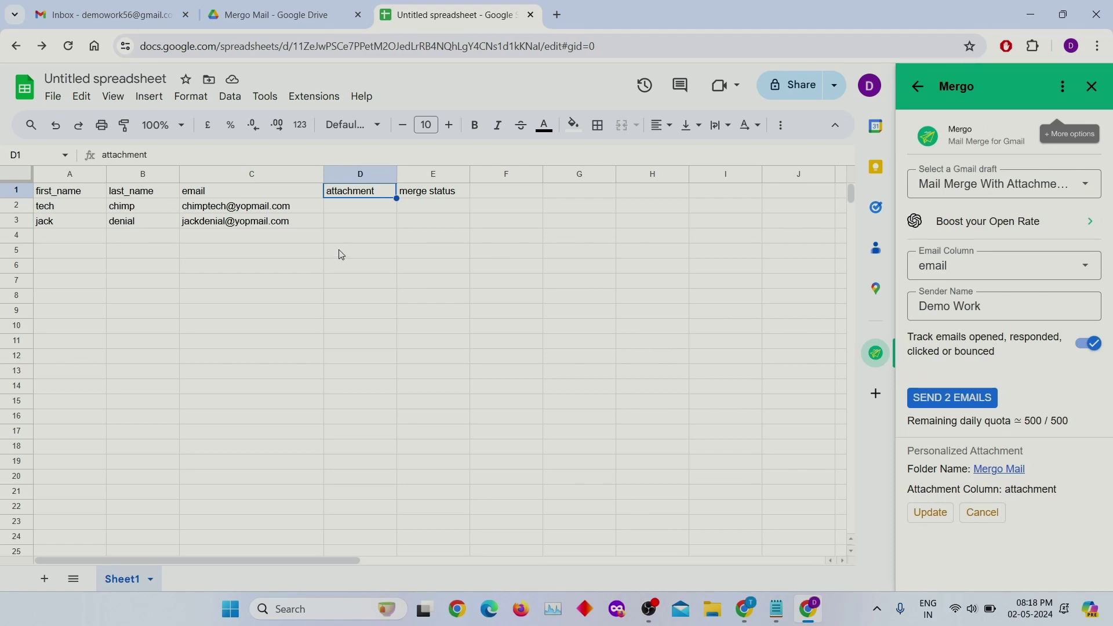
- Check the image names in Drive, then enter 1.jpg in D2 and 2.jpg in D3
click(348, 211)
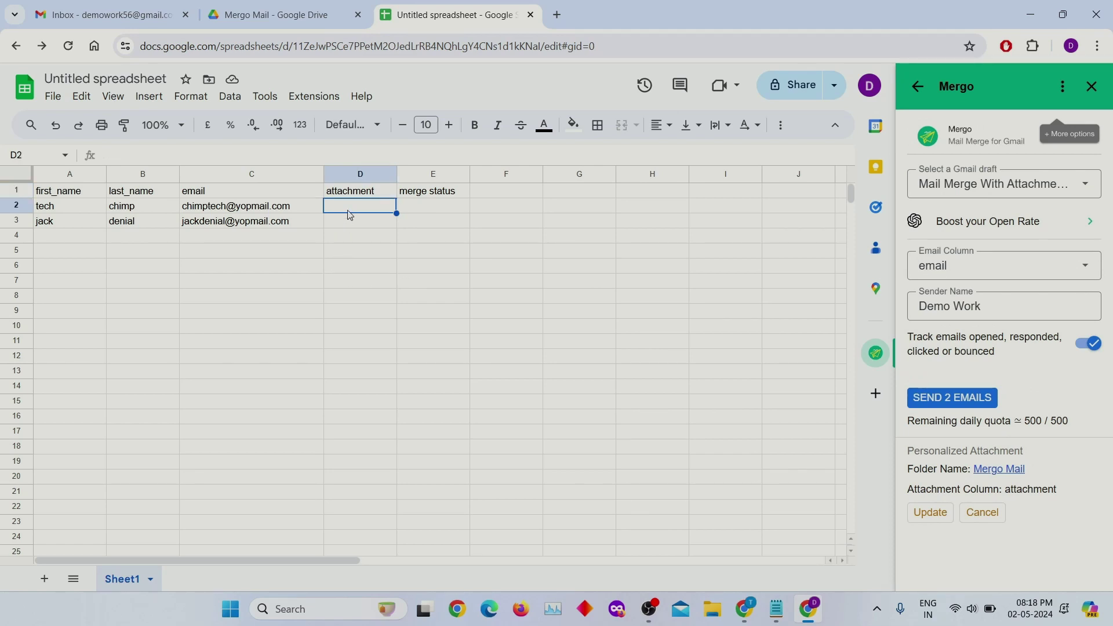
click(274, 13)
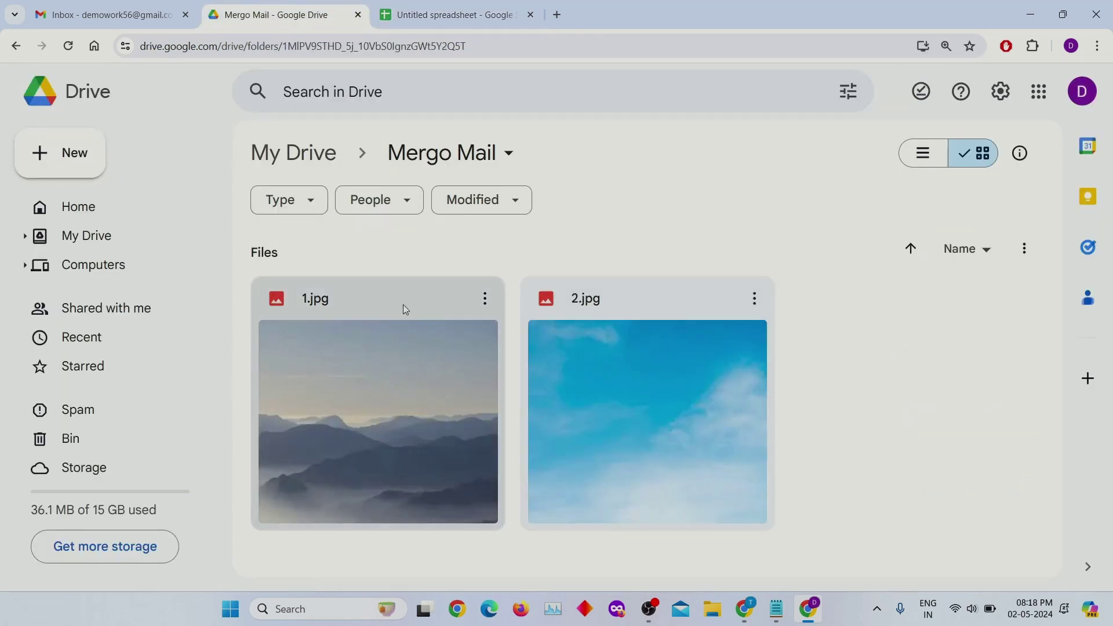
click(441, 13)
text(1)
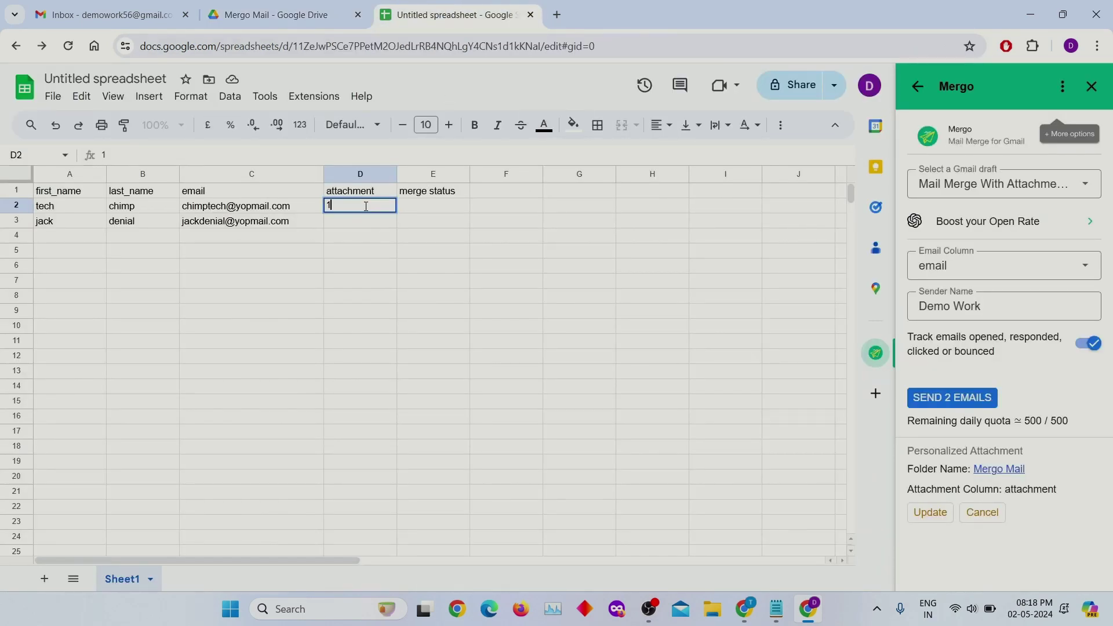
text(.jpg)
key(Return)
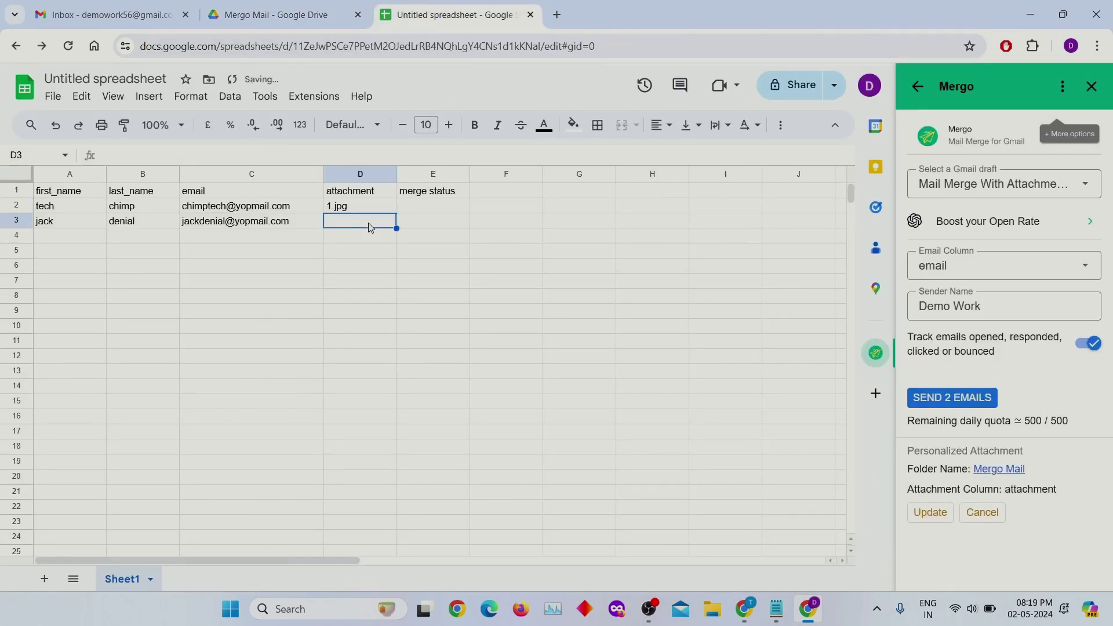
text(2.jpg)
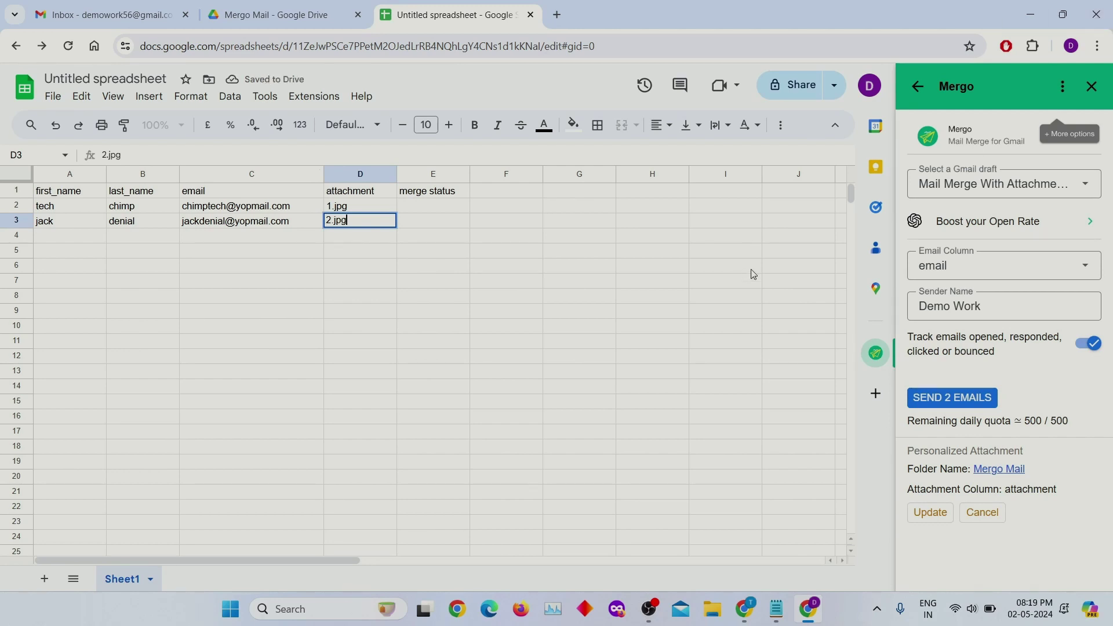
- Send the 2 emails, authorising Mergo with the sending account, then close the success popup
click(984, 406)
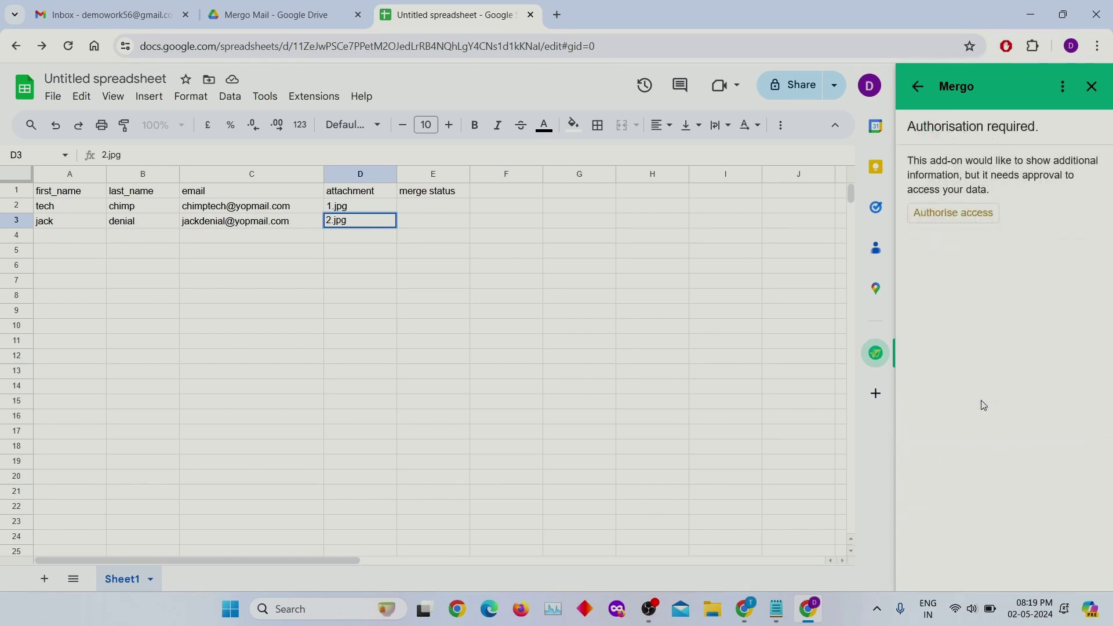
click(973, 223)
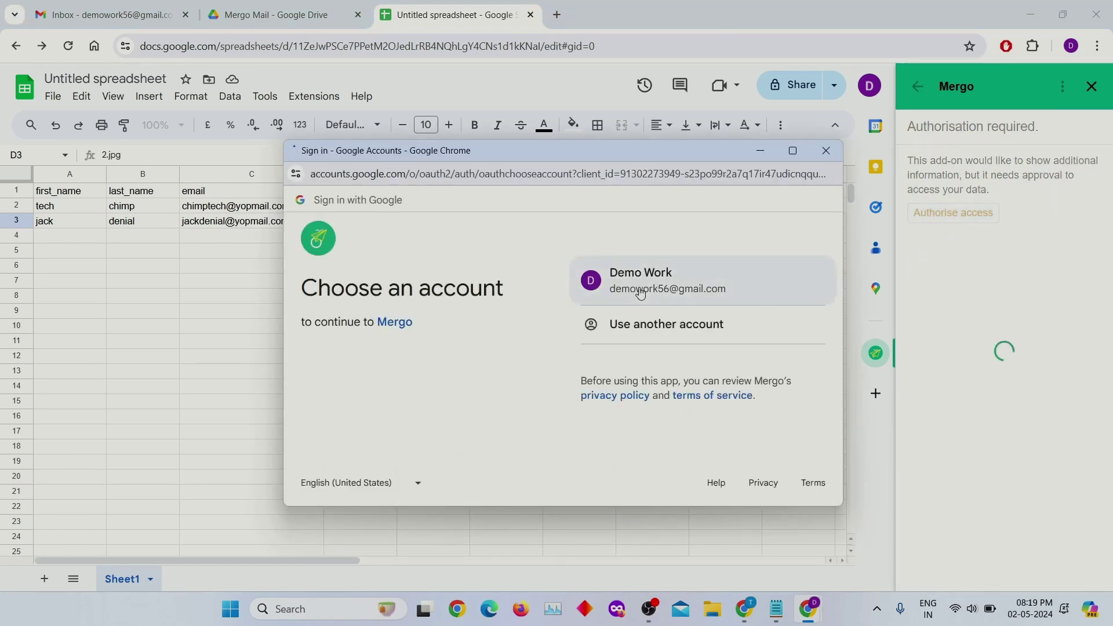
click(683, 291)
click(703, 415)
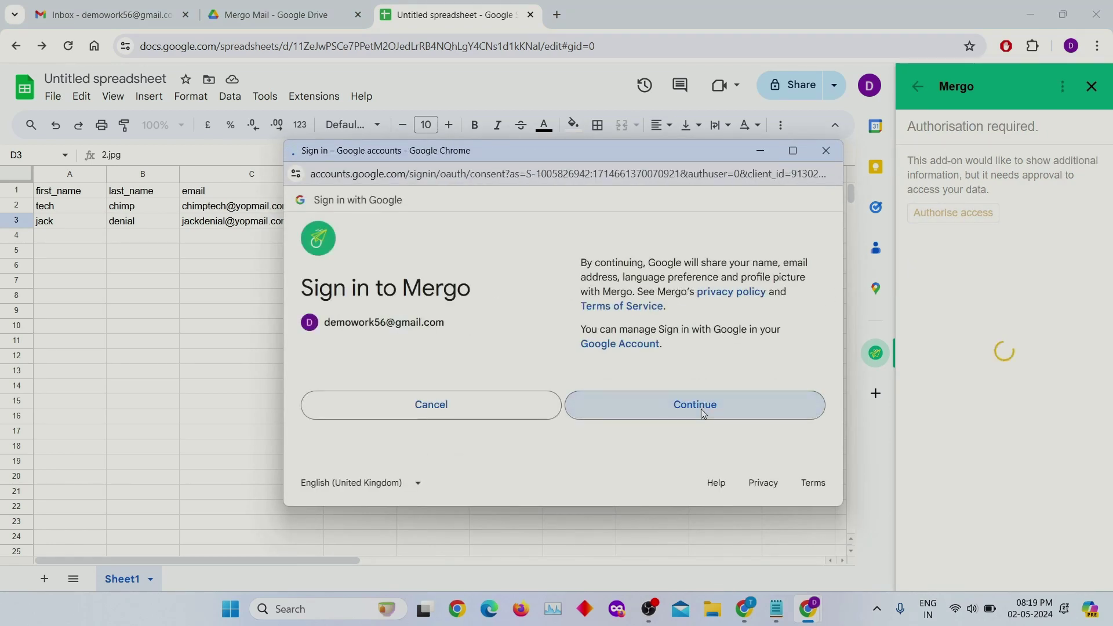
scroll(720, 409, down, 1)
scroll(722, 410, down, 3)
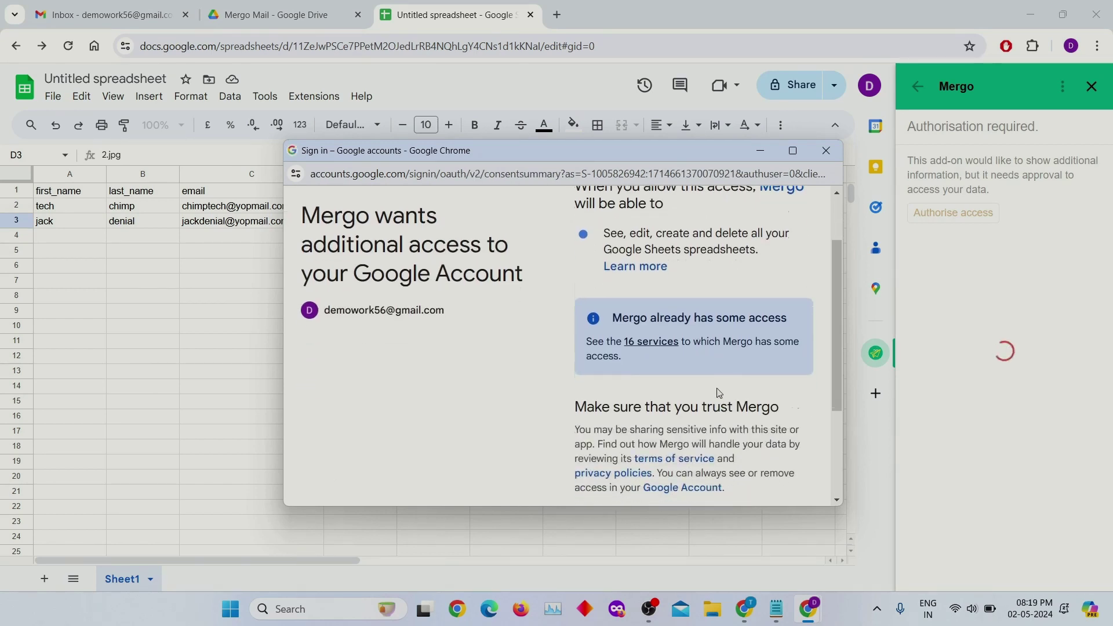
click(719, 416)
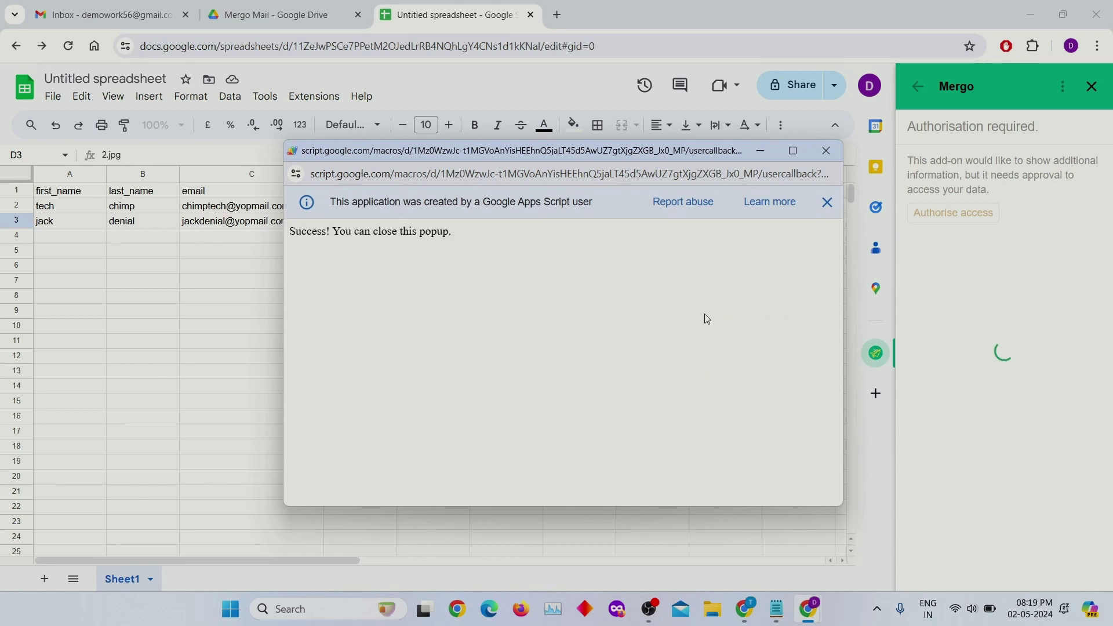
click(827, 151)
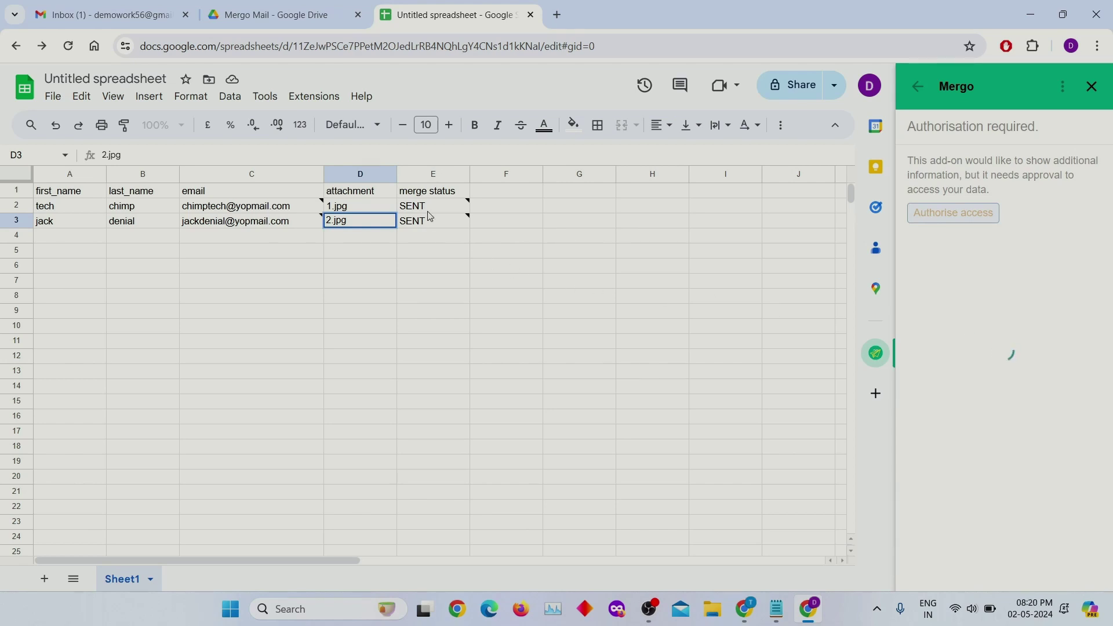
mouse_move(435, 211)
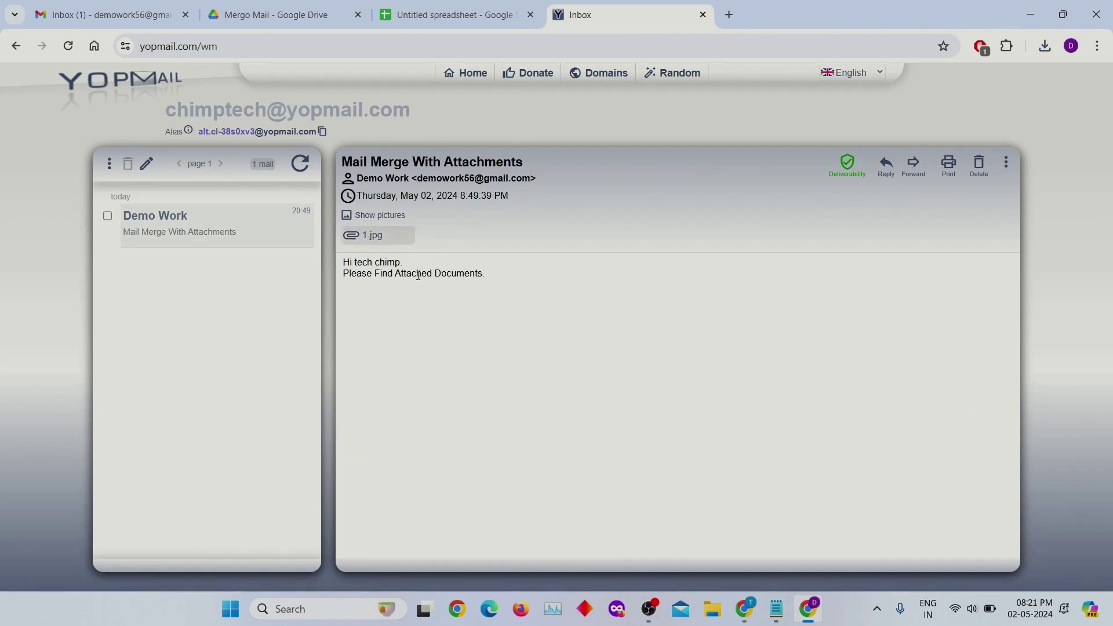
- Compare the YOPmail email's address, greeting name and attachment with row 2 of the sheet
drag(165, 110, 422, 116)
click(422, 15)
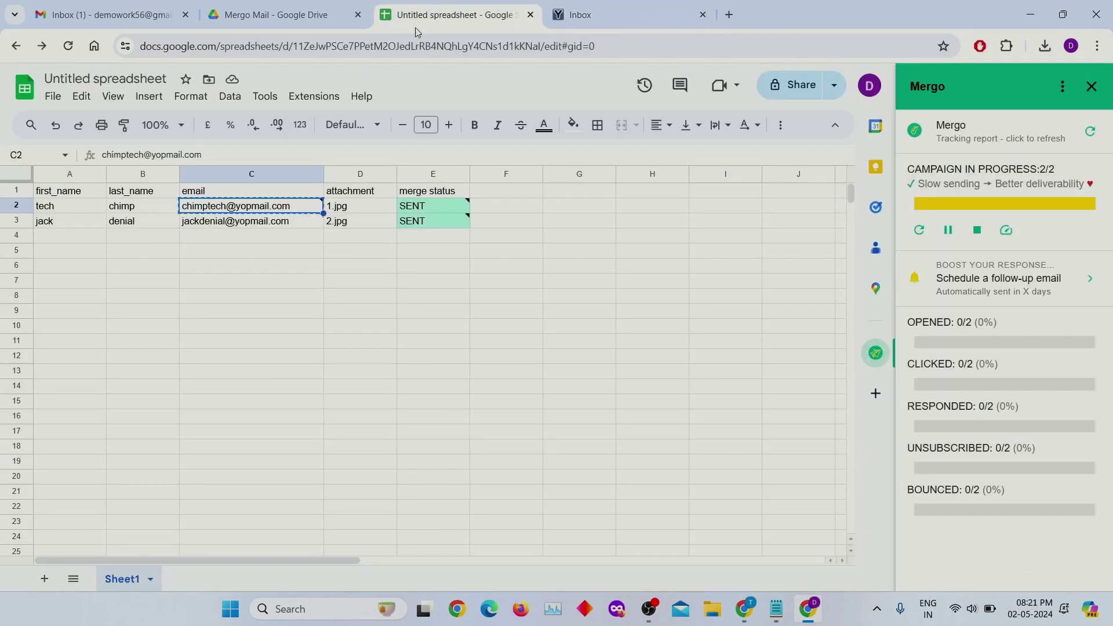
mouse_move(265, 219)
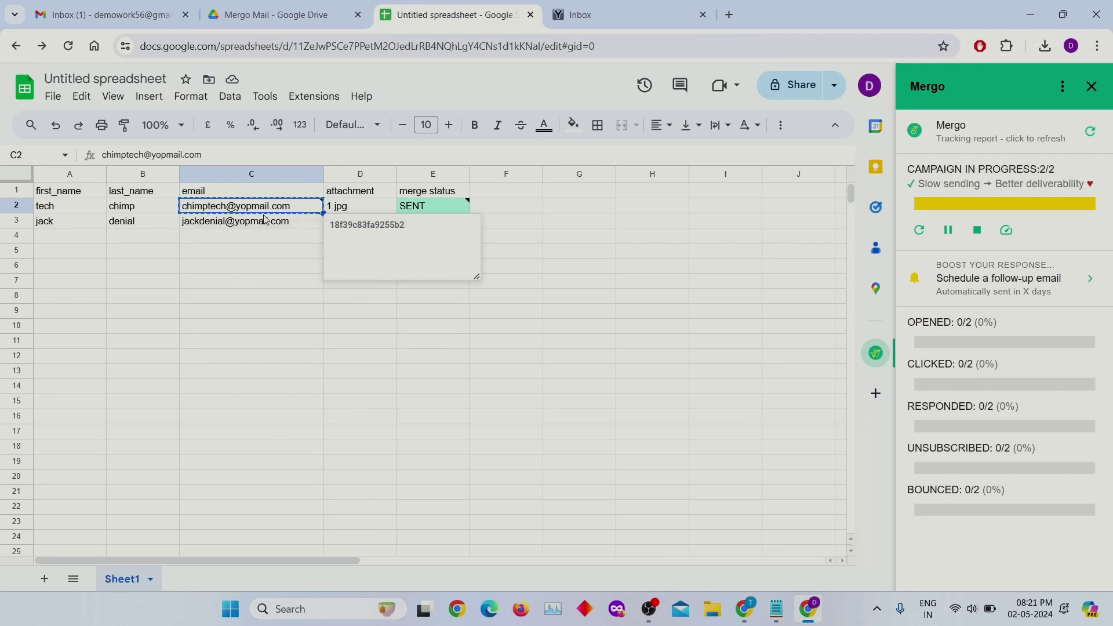
click(657, 8)
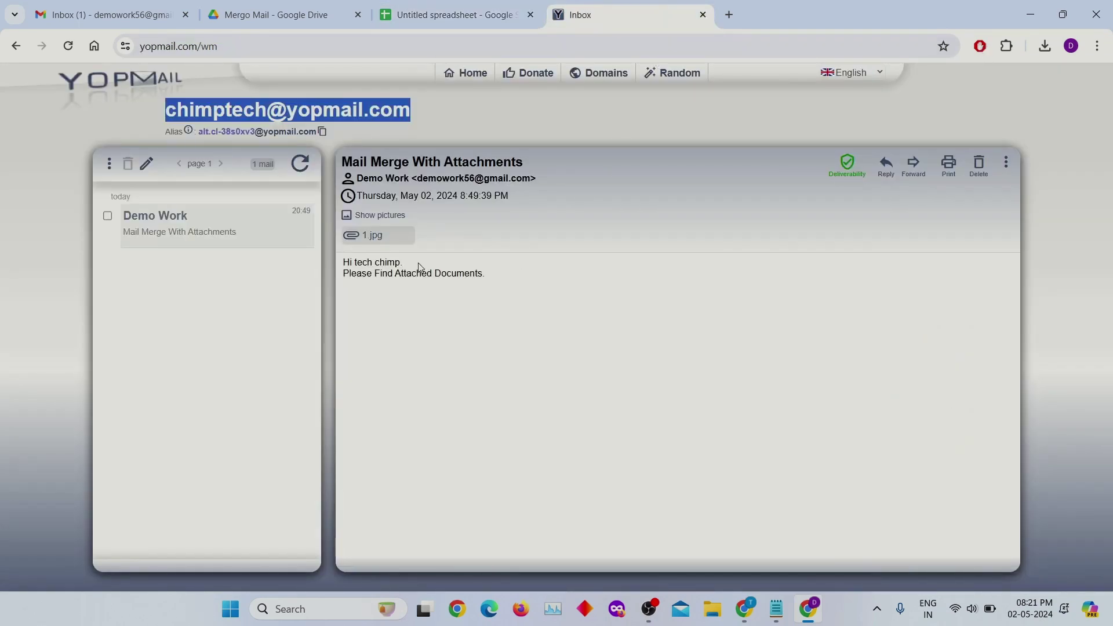
click(423, 11)
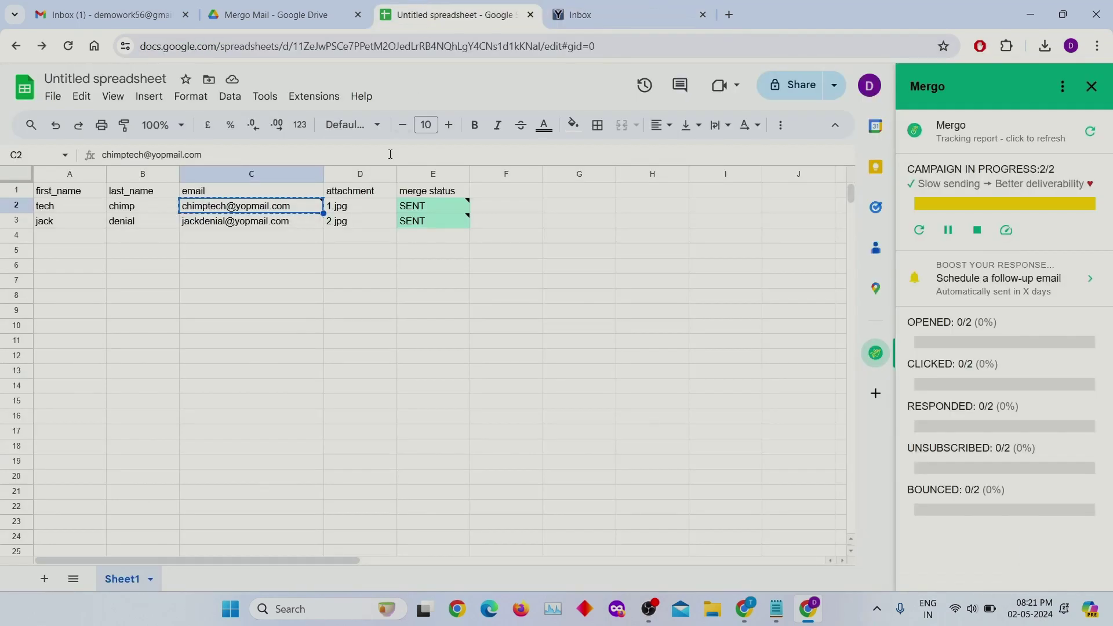
click(366, 213)
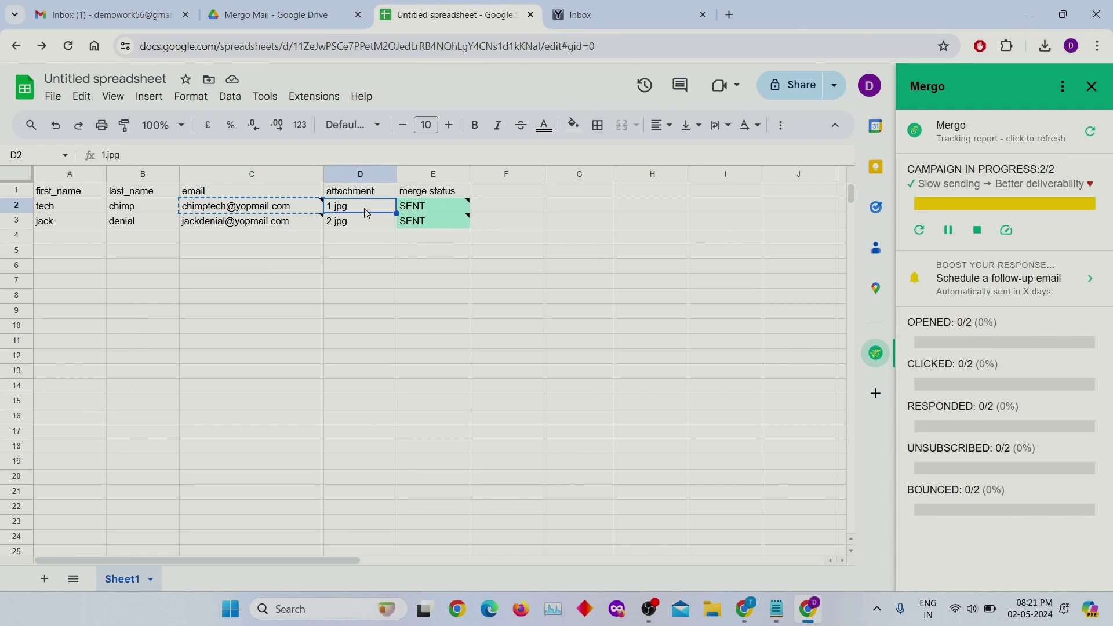
click(659, 7)
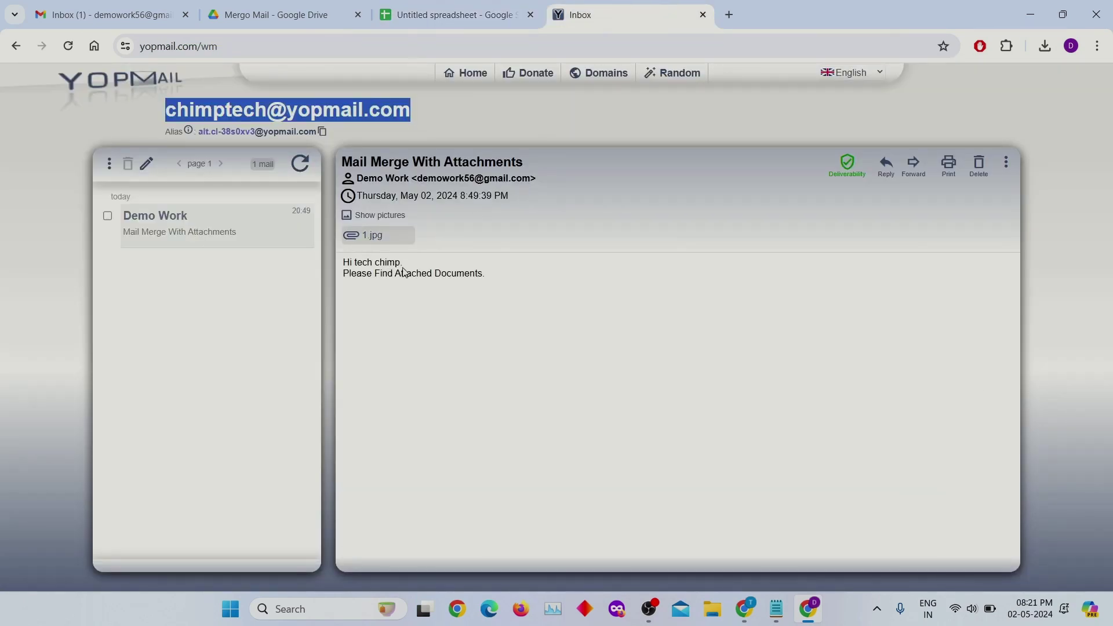
click(376, 267)
drag(362, 264, 389, 259)
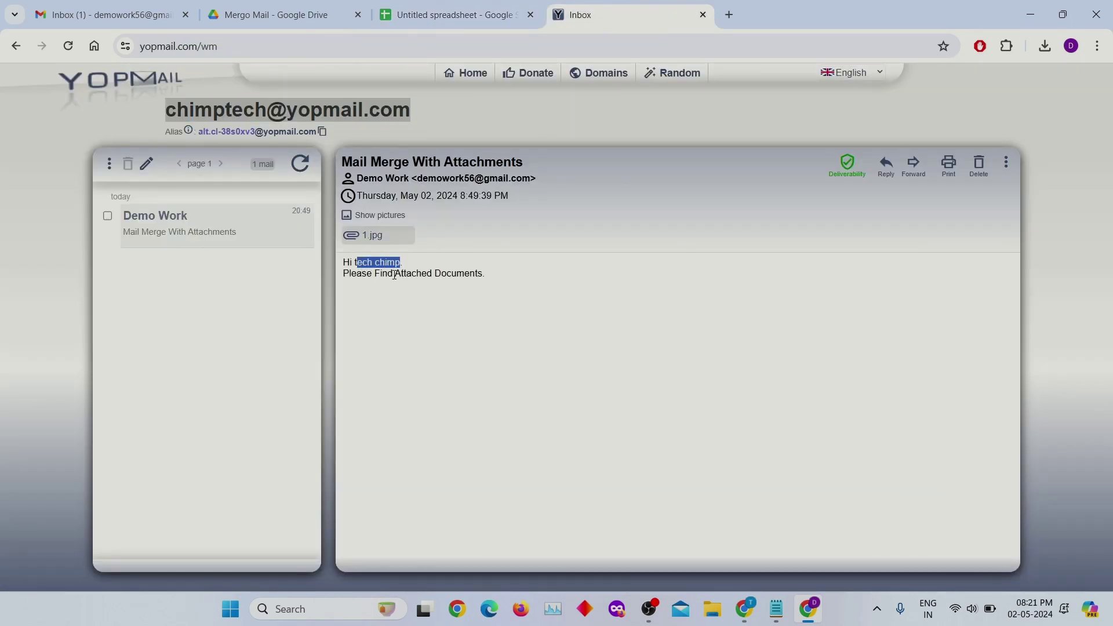
- Match the Gmail draft's {{first_name}} {{last_name}} placeholders against the names in A2 and B2
click(105, 14)
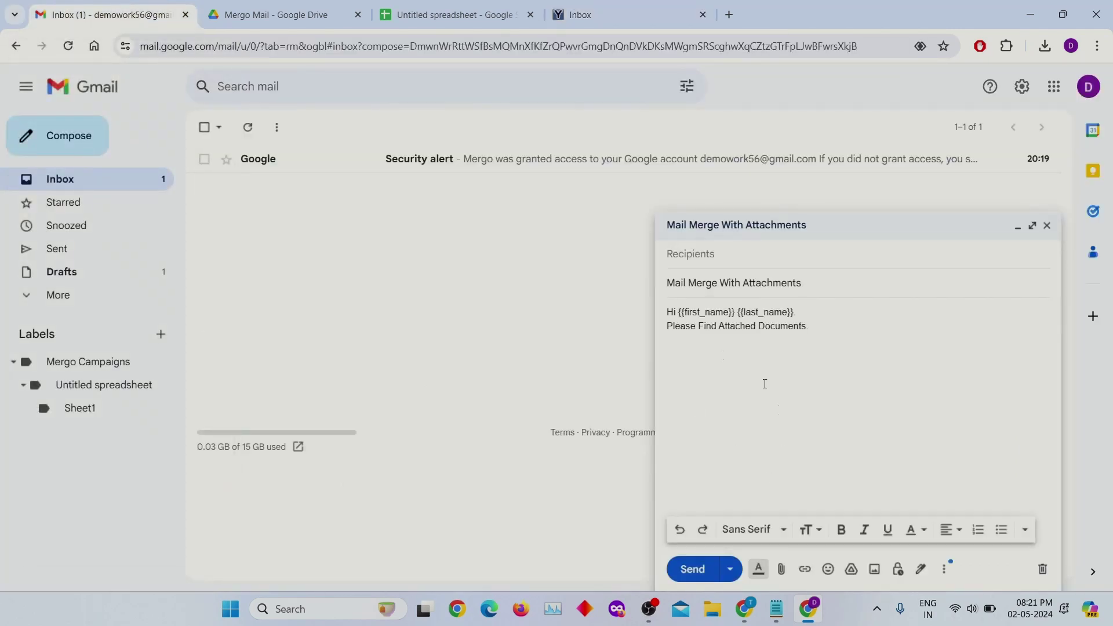
drag(687, 309, 757, 311)
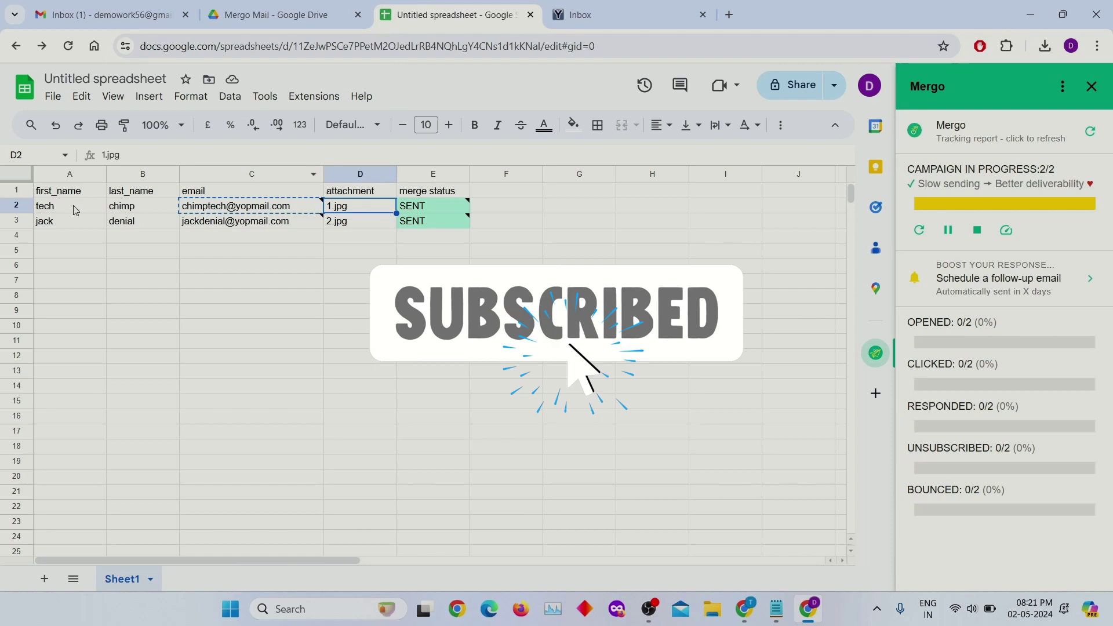
click(75, 210)
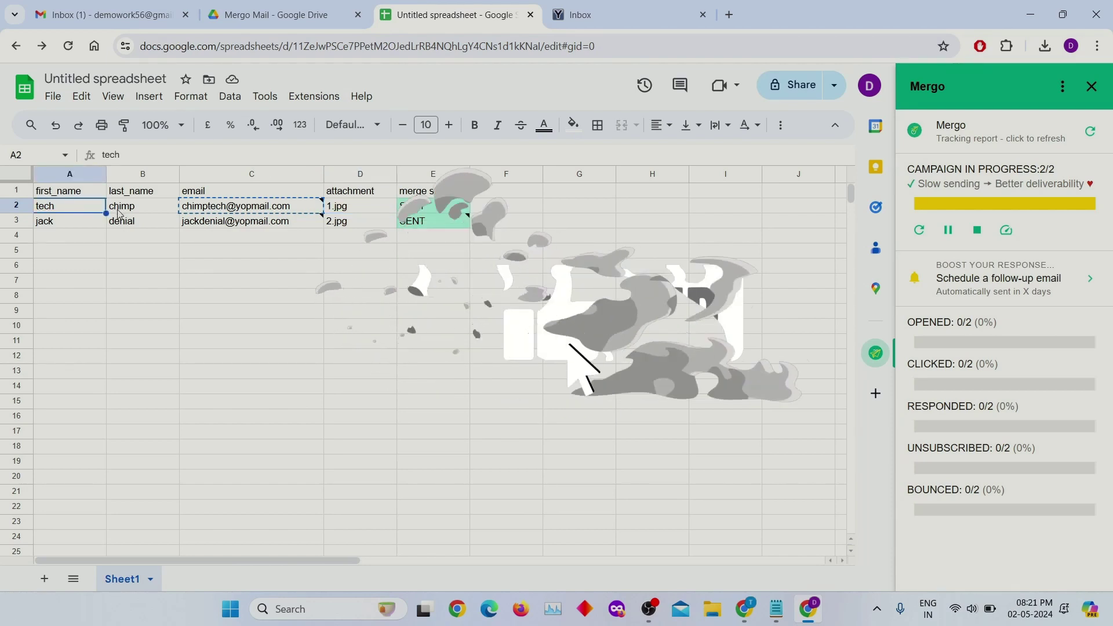
click(139, 207)
click(110, 15)
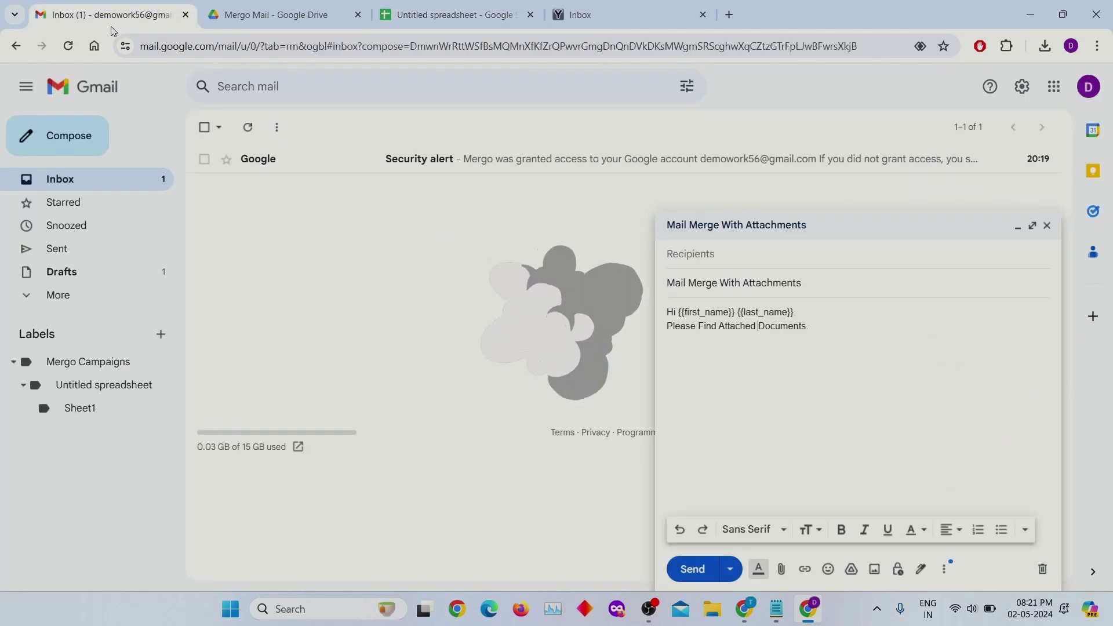